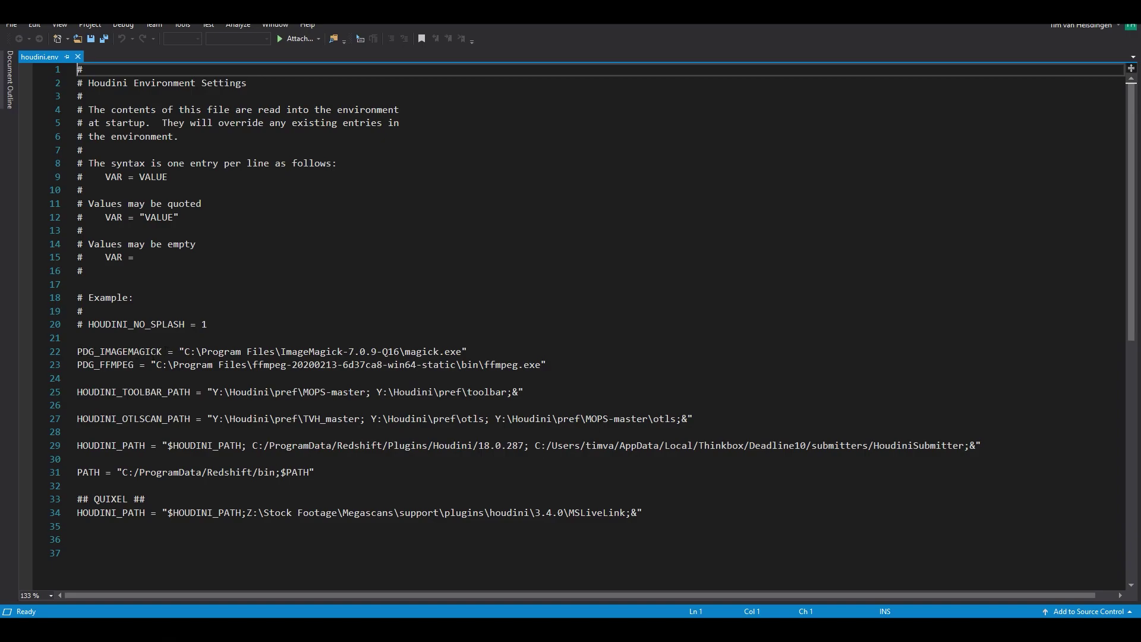
Step: Look over the web search results, briefly checking the Creating file paths help page
key("alt+Tab")
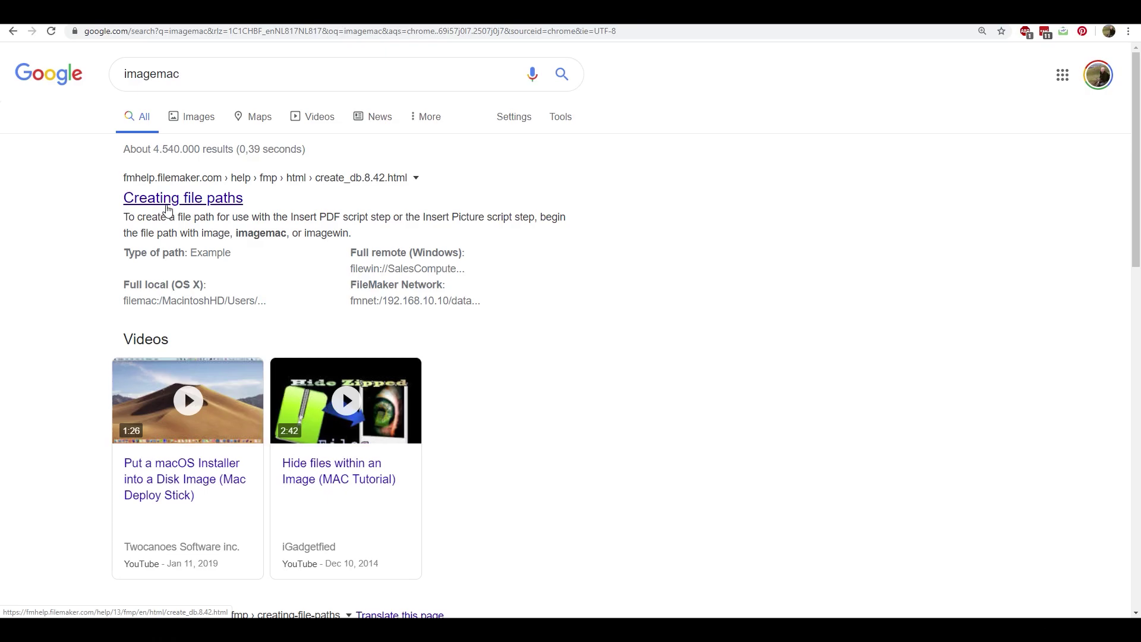
scroll(394, 387, "down", 2)
scroll(305, 276, "up", 2)
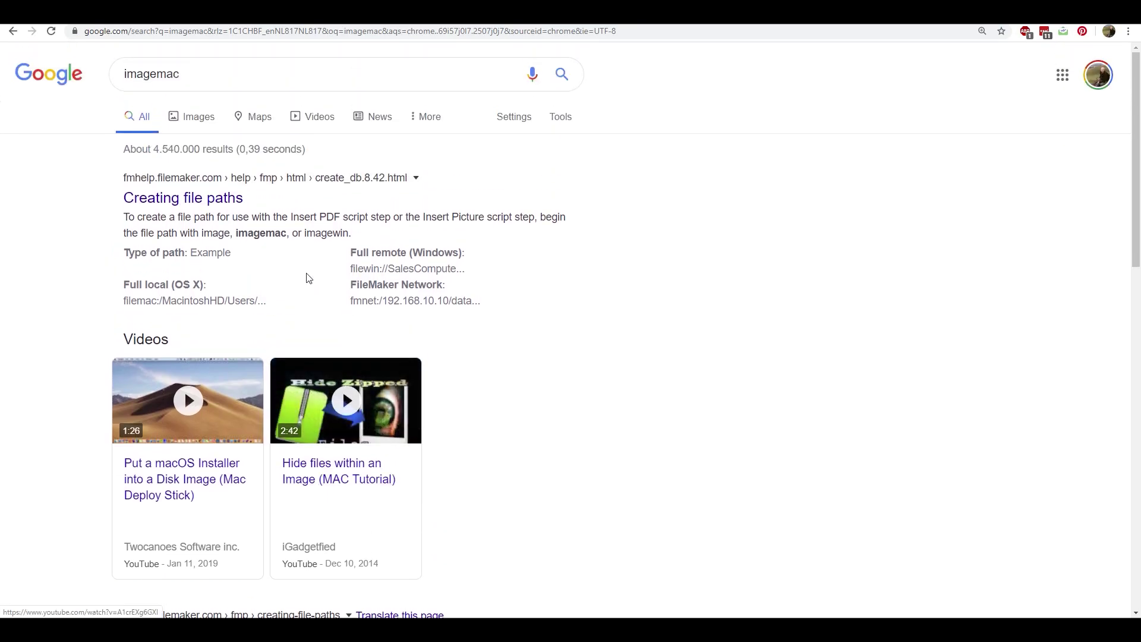
left_click(167, 202)
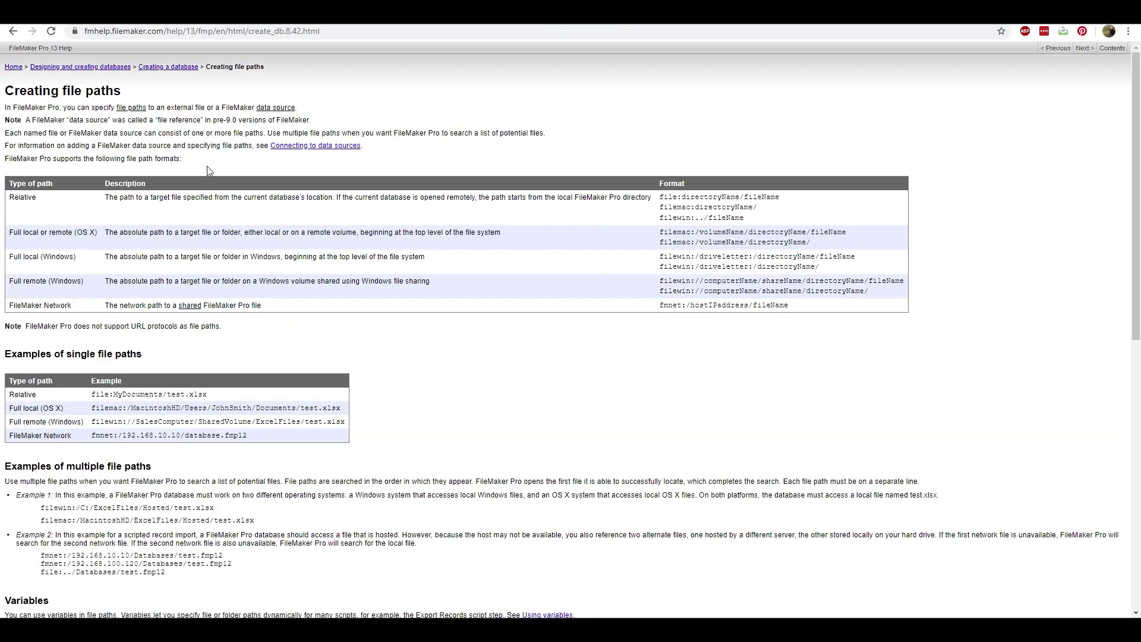
left_click(13, 32)
Step: Correct the query and search Google for 'imagemagick download'
left_click(210, 76)
key("BackSpace")
key("BackSpace")
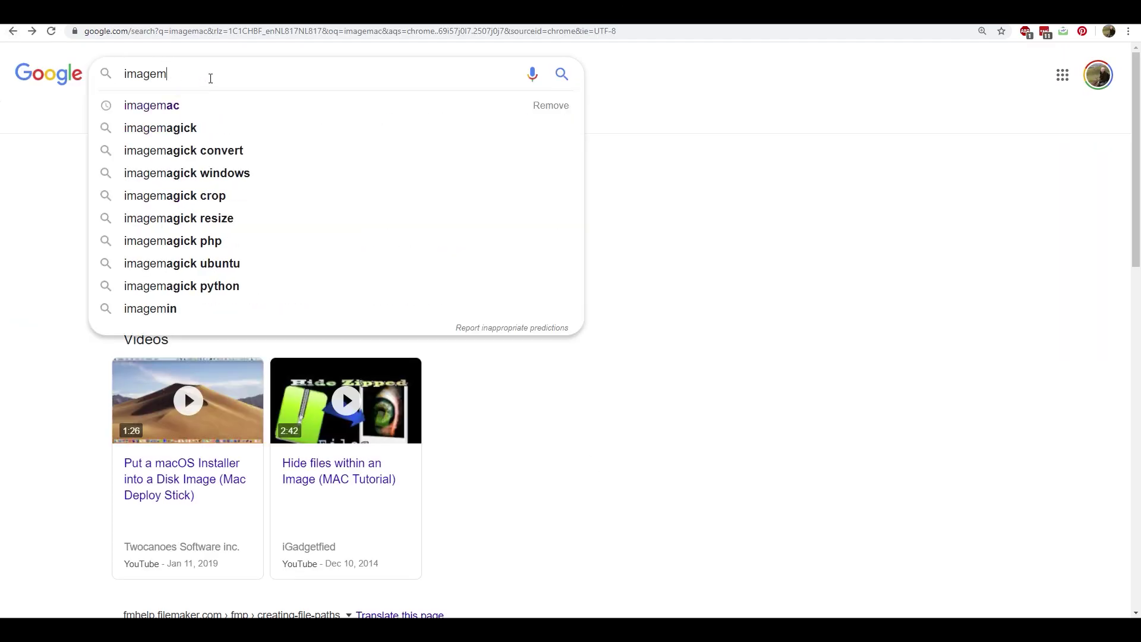
type("agick co")
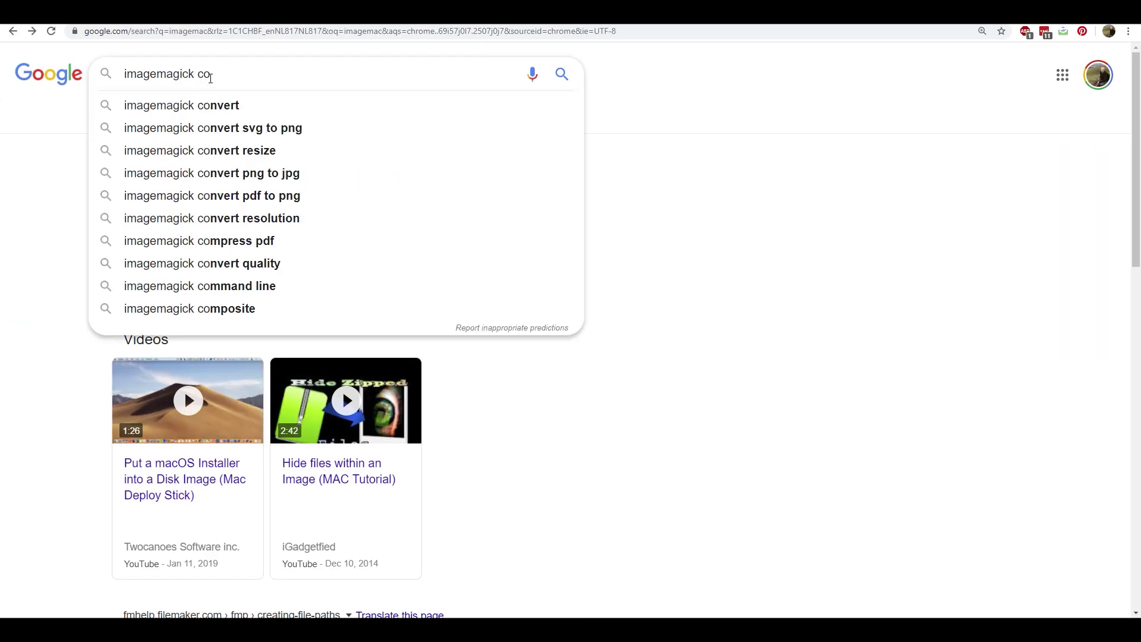
key("BackSpace")
key("BackSpace")
type("download")
key("Return")
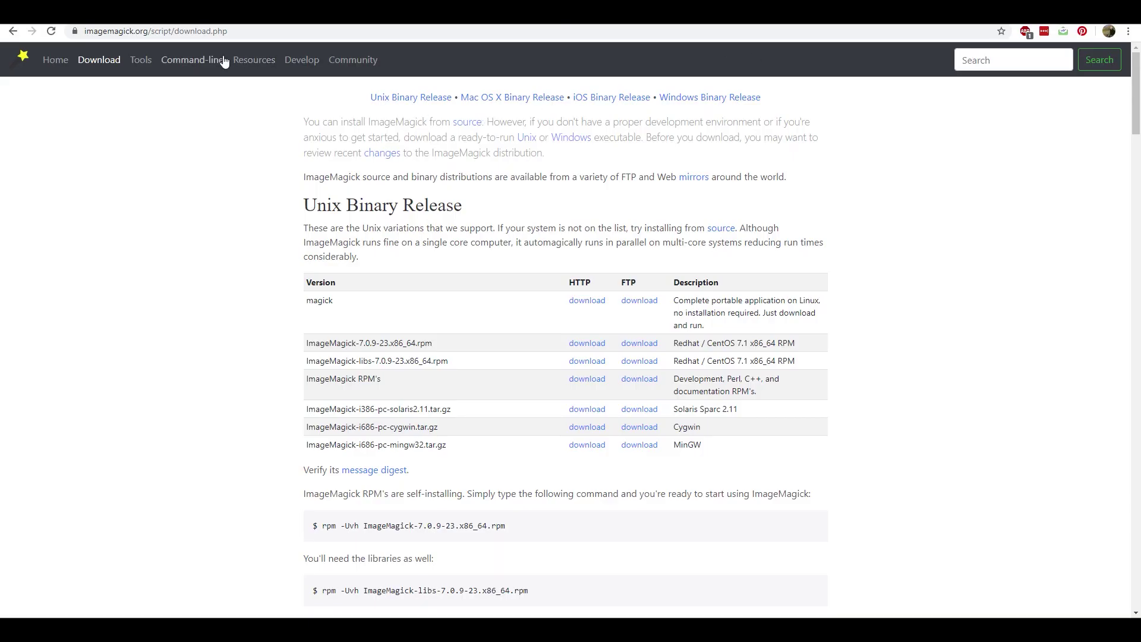
Step: Search 'ffmpeg download' and open the official Download FFmpeg page
left_click(219, 30)
type("ff")
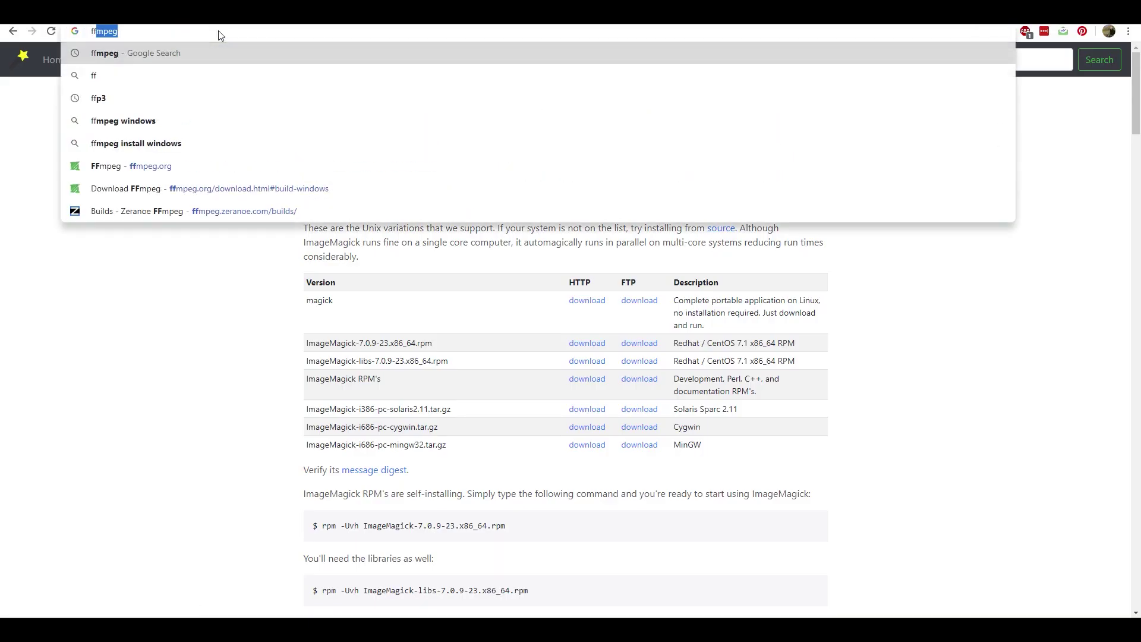
type("mpeg download")
key("Return")
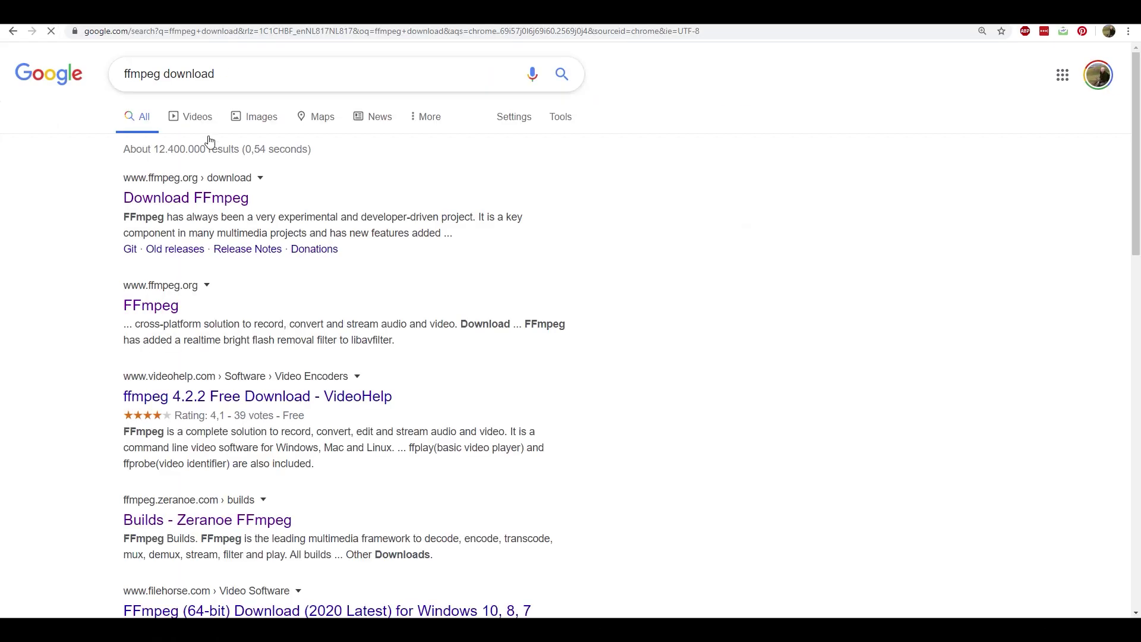
left_click(179, 198)
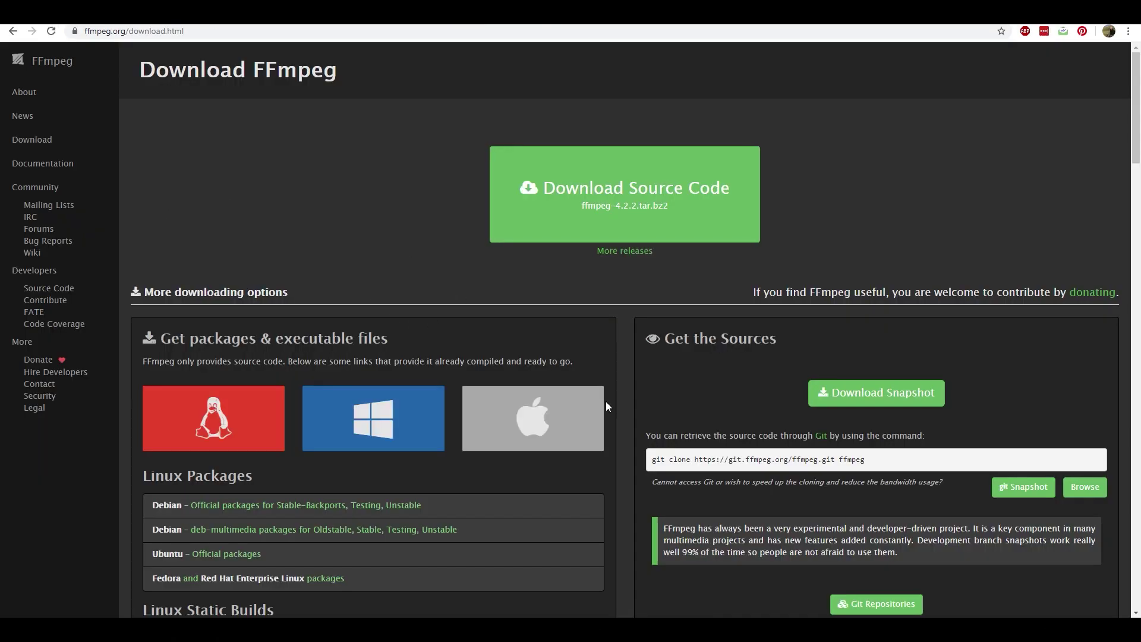
mouse_move(533, 418)
scroll(773, 368, "down", 1)
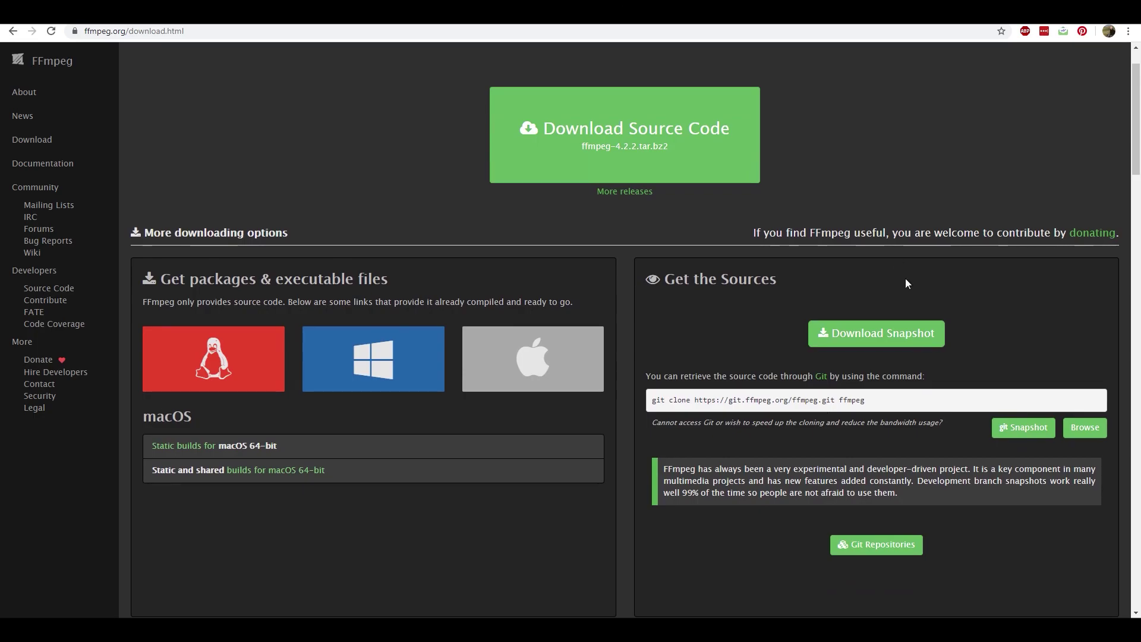
scroll(898, 326, "up", 1)
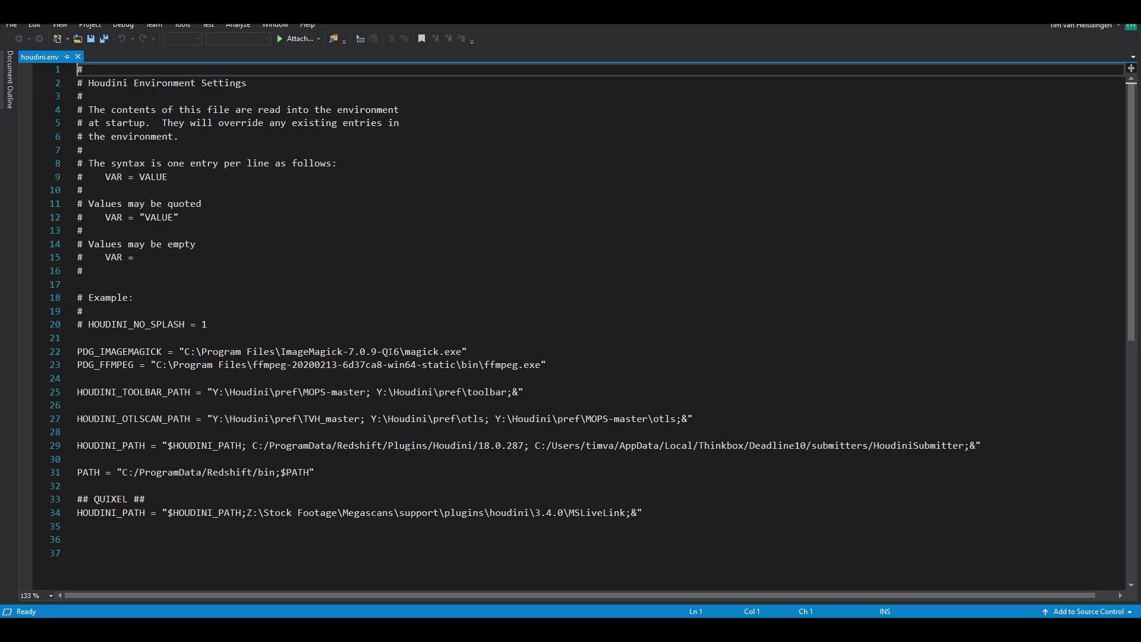
left_click_drag(184, 351, 479, 342)
left_click(157, 338)
left_click(134, 352)
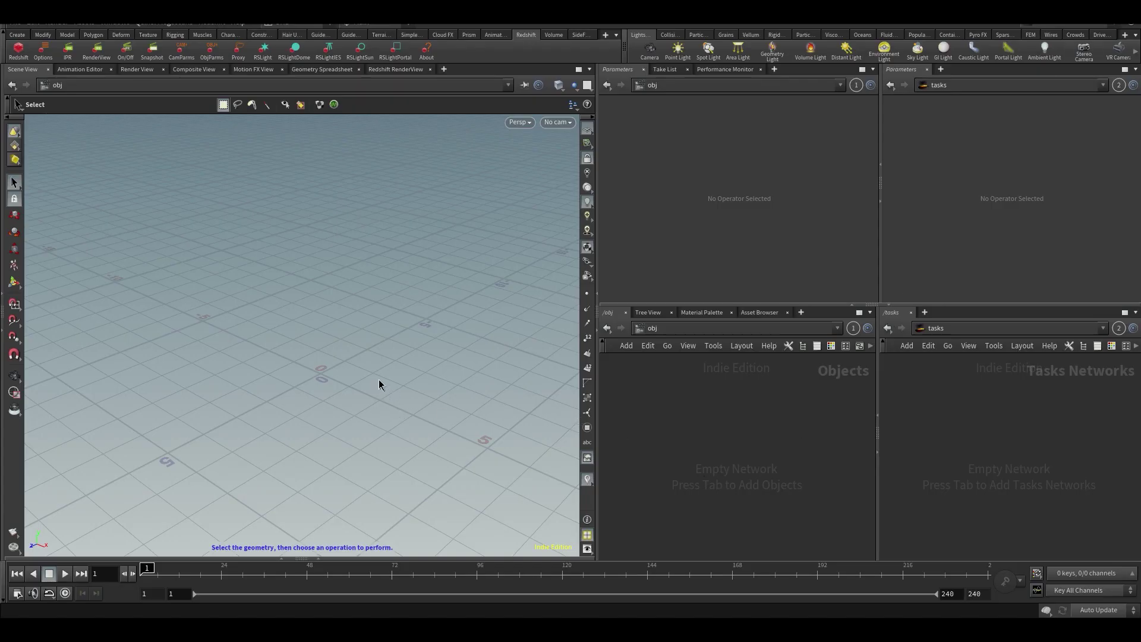
Step: Save the FLIPBOOK_generator scene and add a ground plane from the Collisions shelf
left_click_drag(350, 370, 361, 384, "alt")
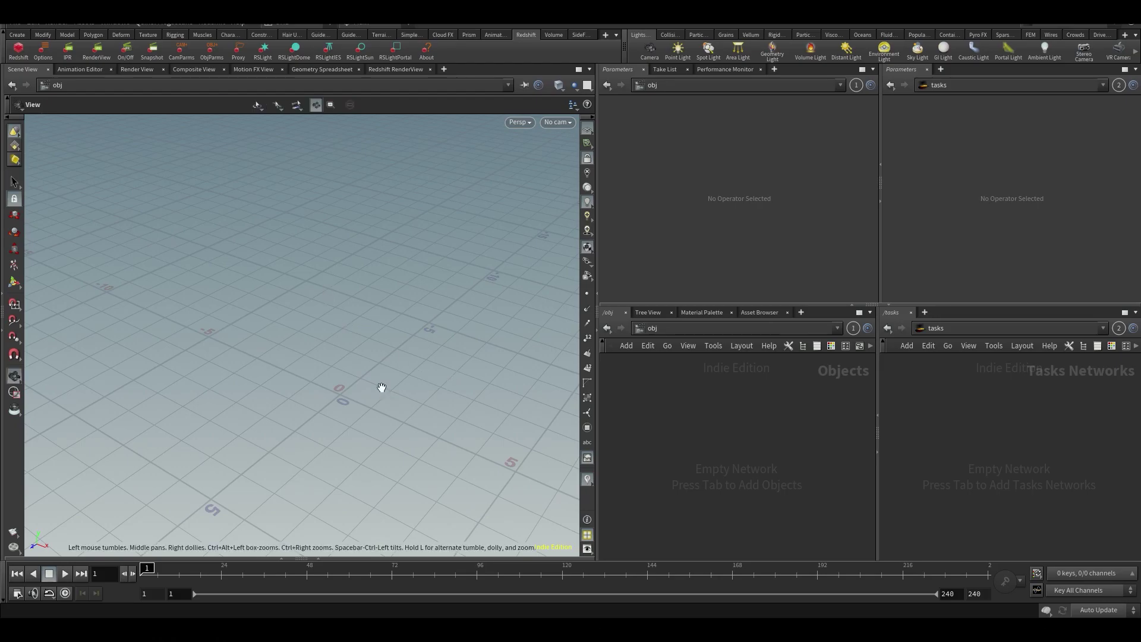
left_click_drag(379, 389, 363, 385, "alt")
key("ctrl+s")
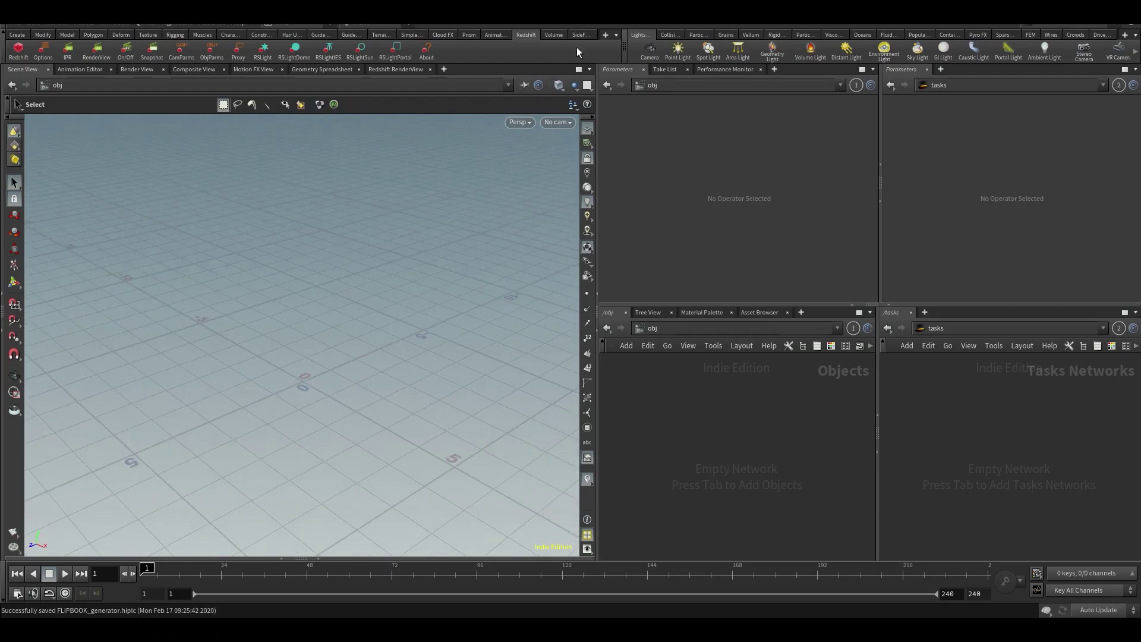
left_click(670, 36)
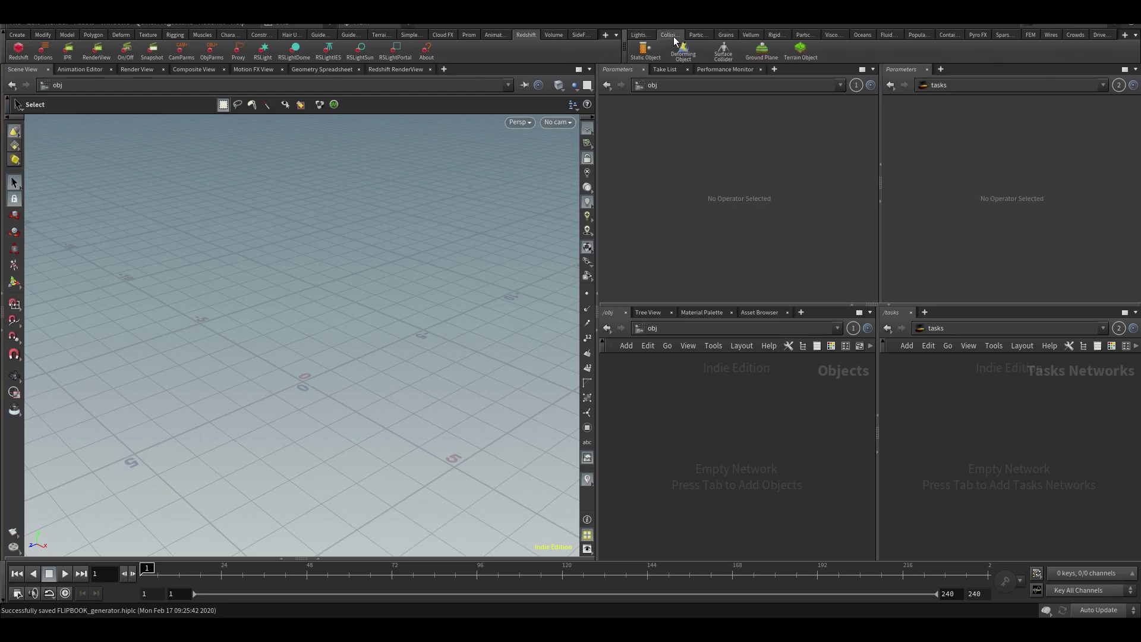
left_click(750, 57)
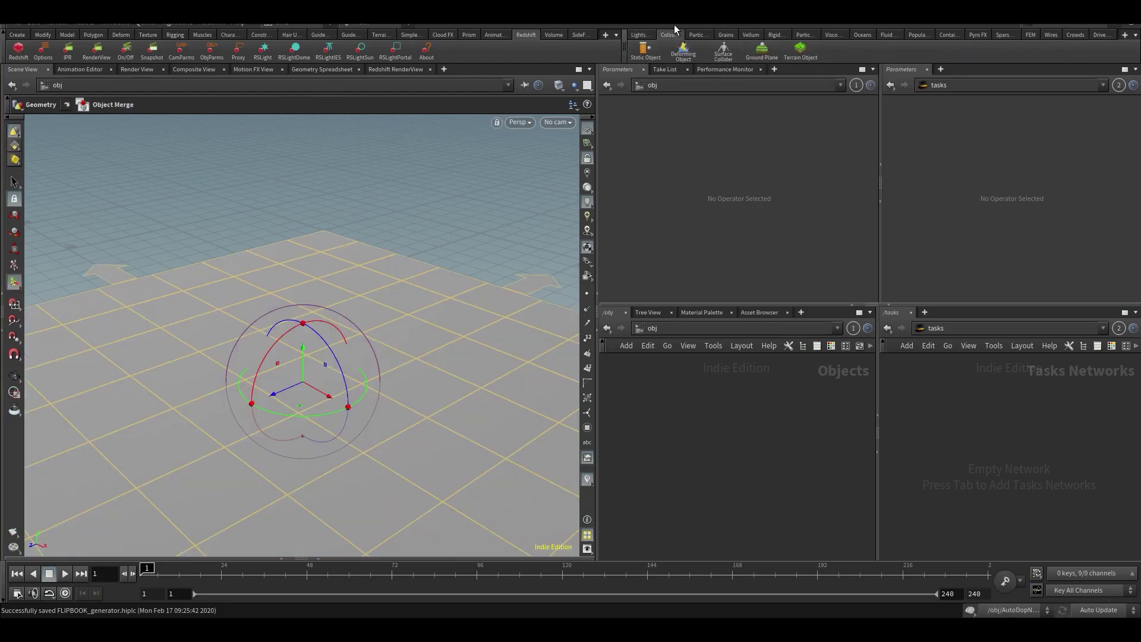
key("Escape")
key("Return")
Step: Add the Pig Head test geometry to the scene
key("Tab")
type("pig")
key("Return")
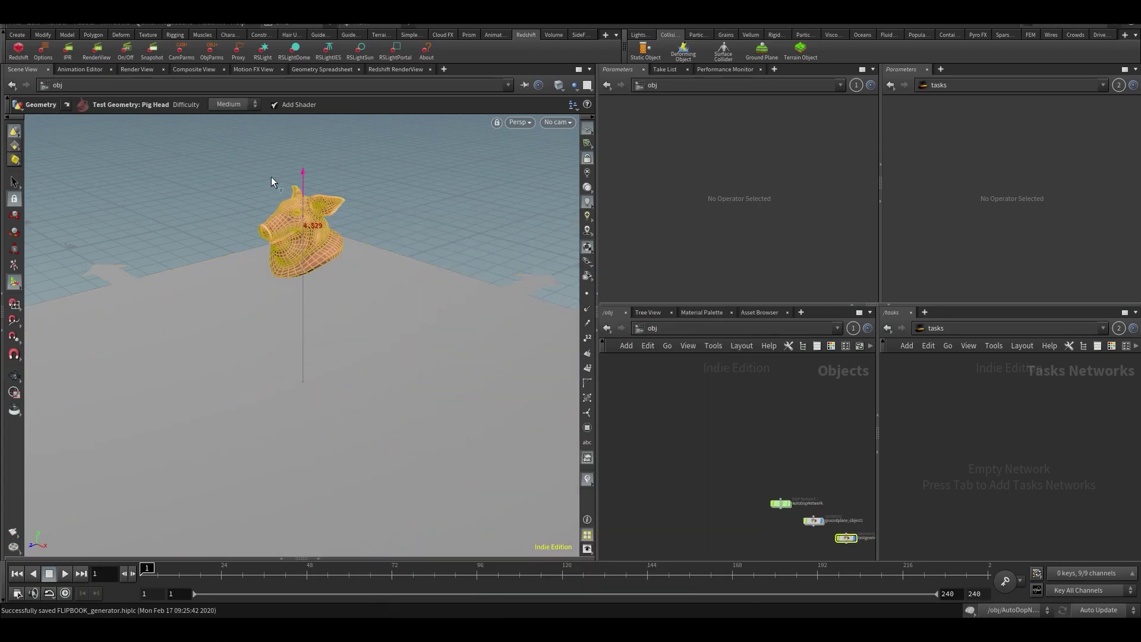
key("h")
left_click(723, 424)
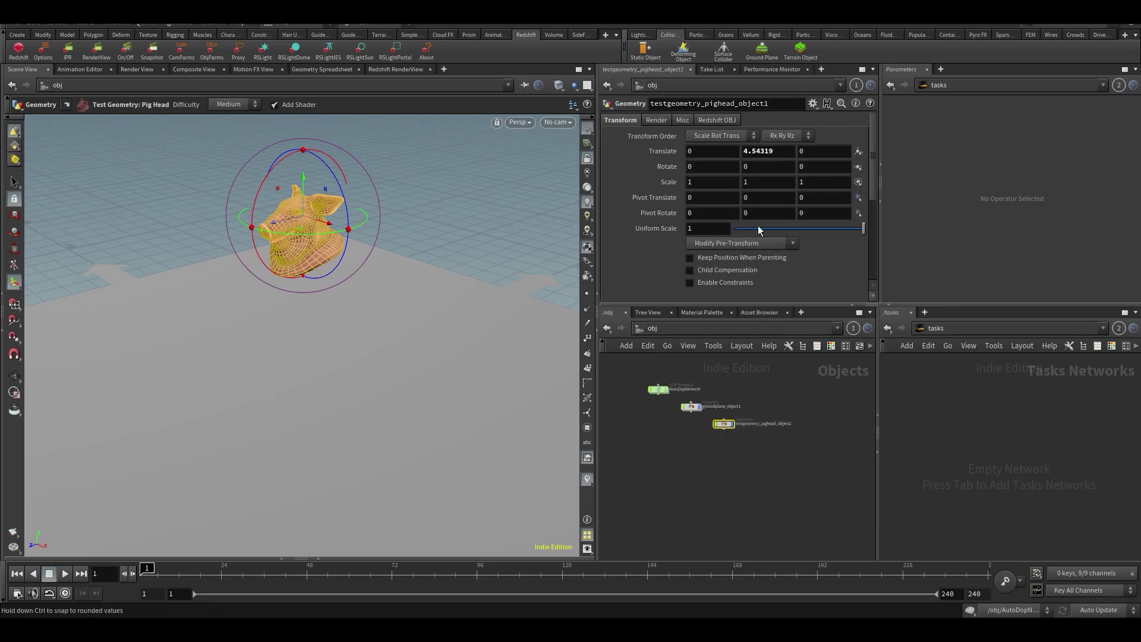
Step: Shatter the pig head, raising the fracture piece count to 55
key("Tab")
type("shatter")
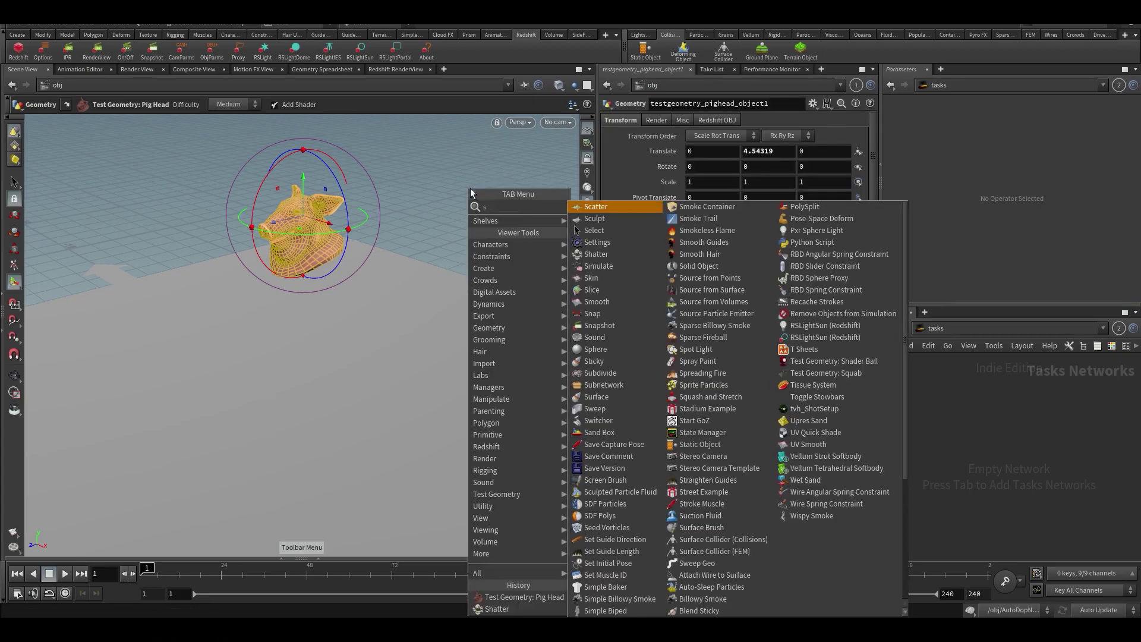
key("Return")
key("Return")
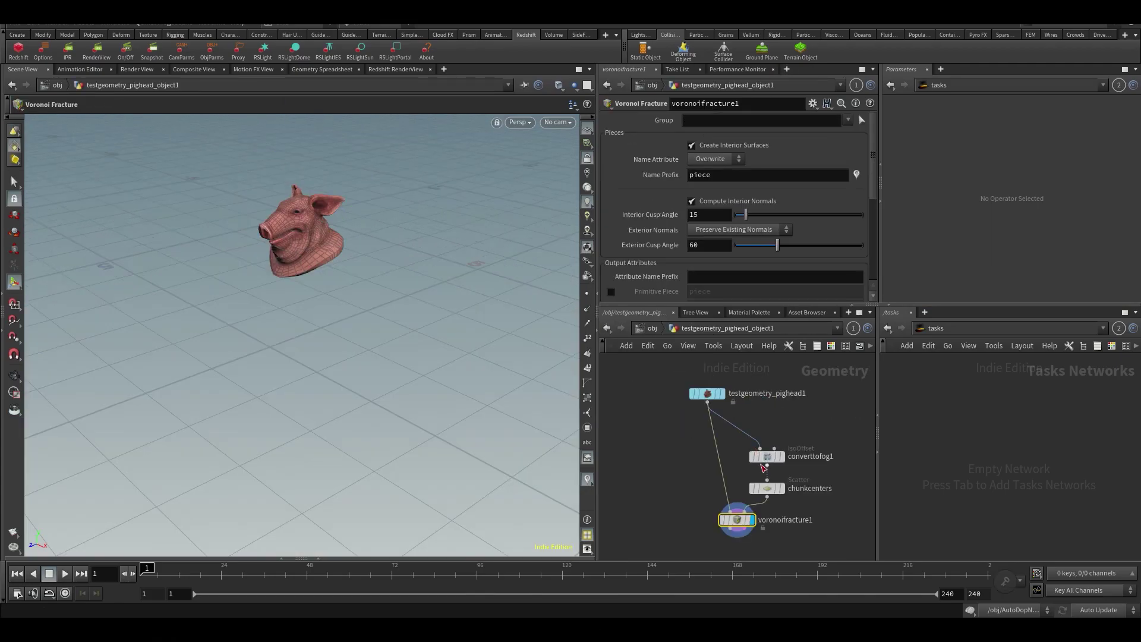
left_click_drag(760, 237, 779, 237)
Step: Make the pig head a packed RBD Fractured Object and save the scene
key("u")
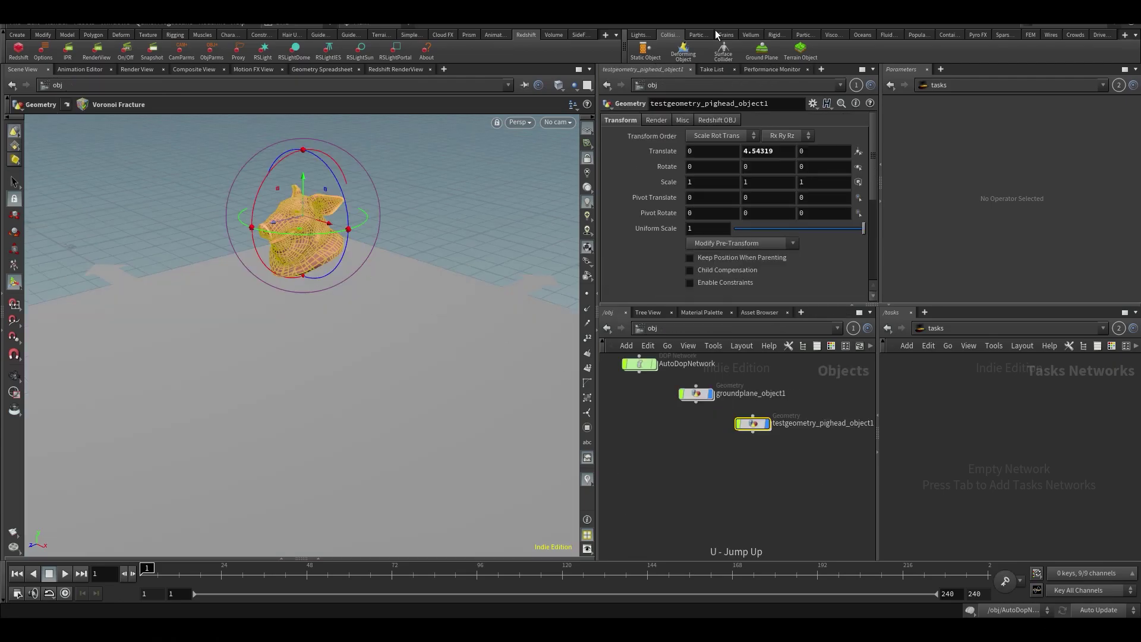
left_click(775, 35)
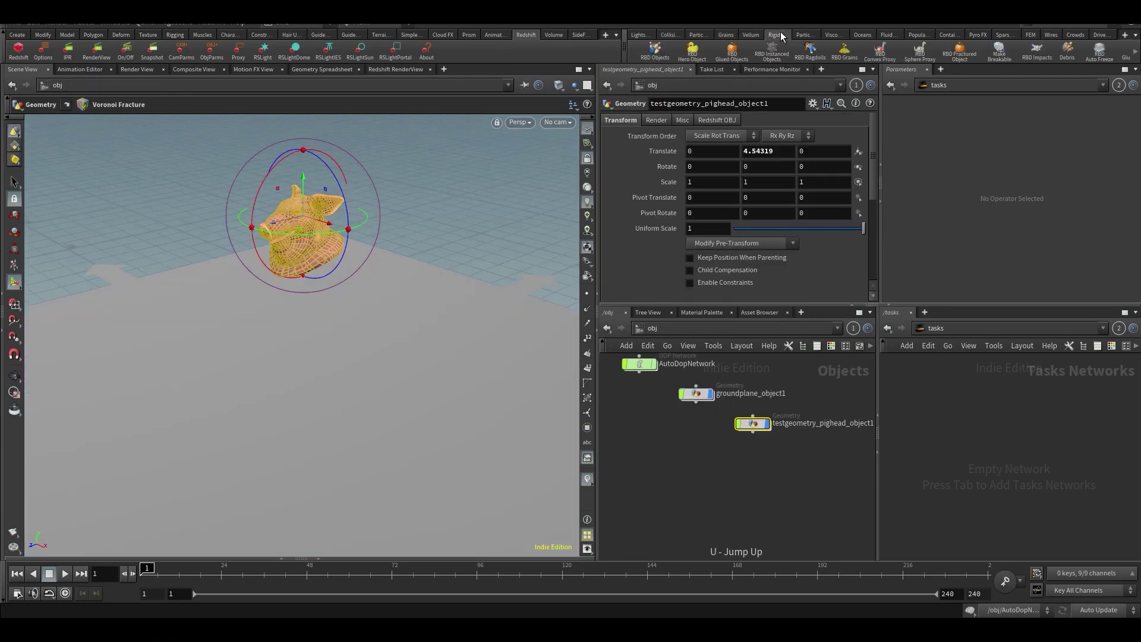
left_click(949, 56)
left_click(932, 94)
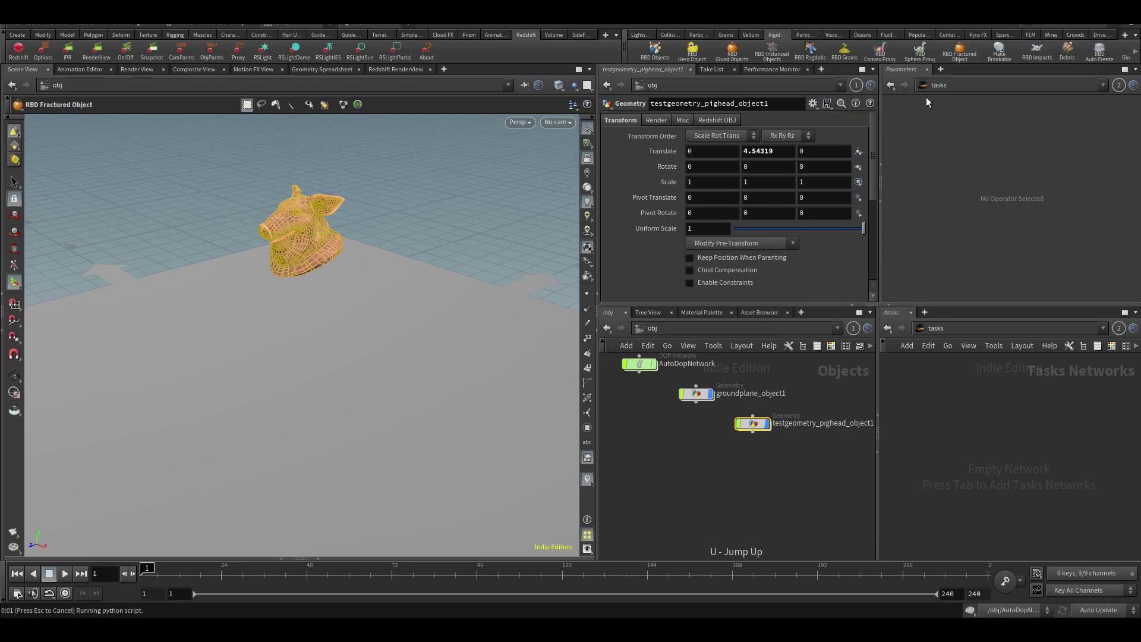
key("Escape")
left_click_drag(291, 357, 324, 353)
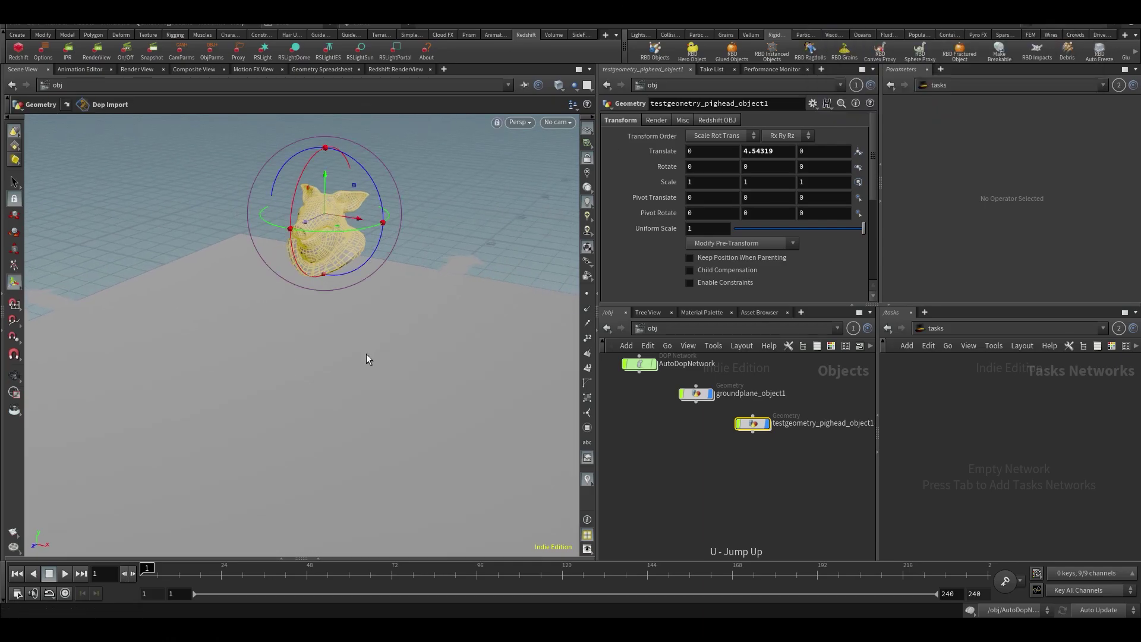
key("ctrl+s")
middle_click_drag(368, 359, 347, 348)
left_click(15, 24)
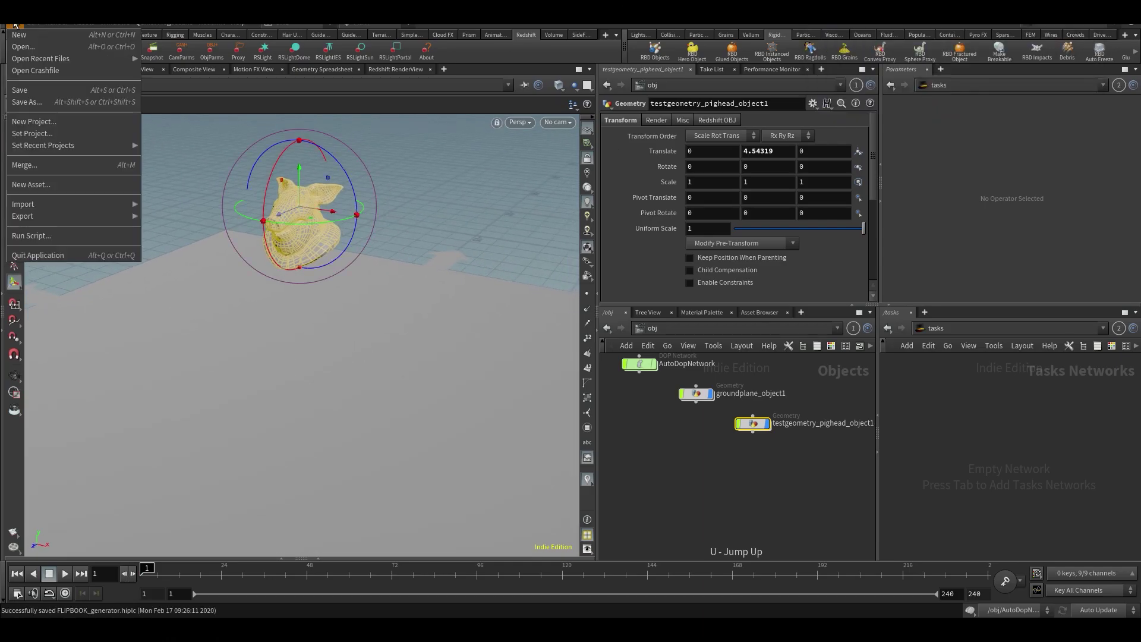
left_click(29, 102)
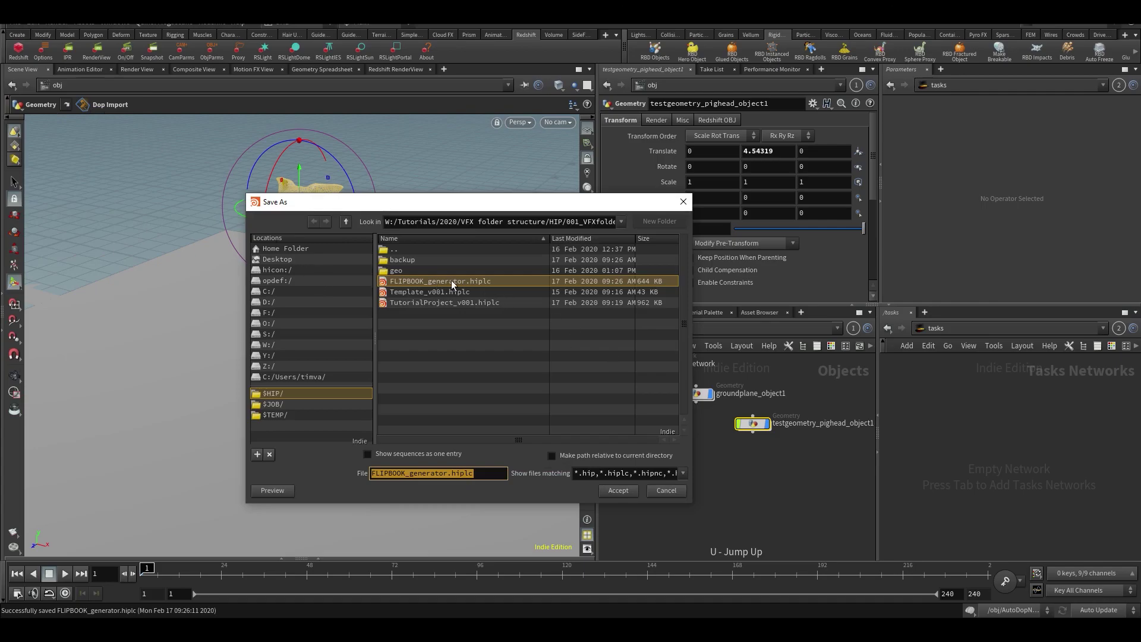
left_click(667, 491)
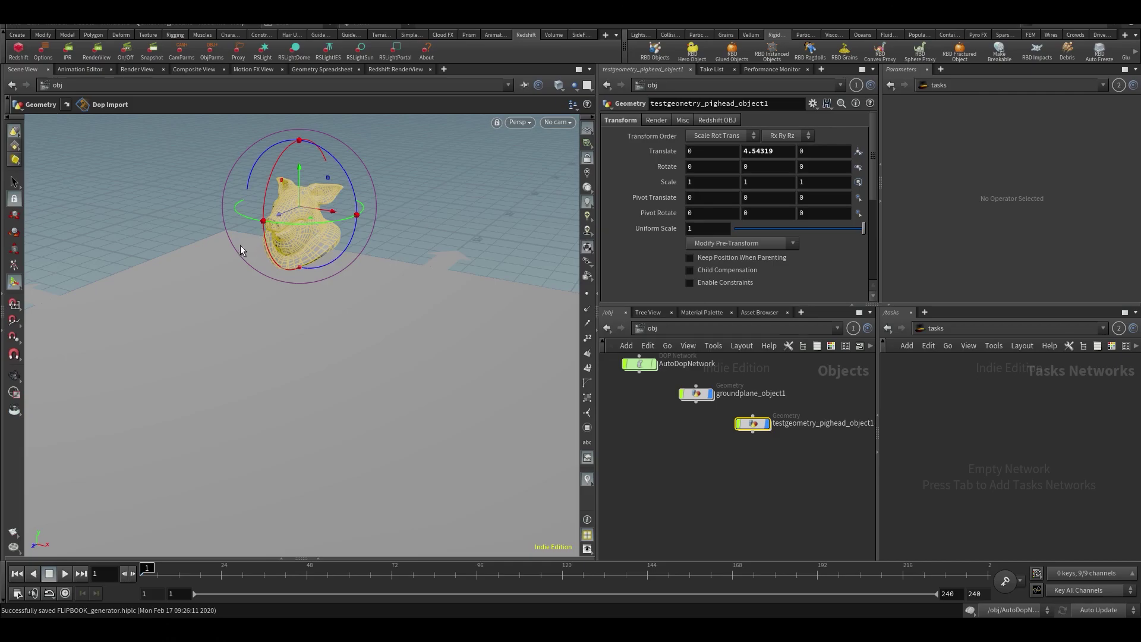
left_click(8, 24)
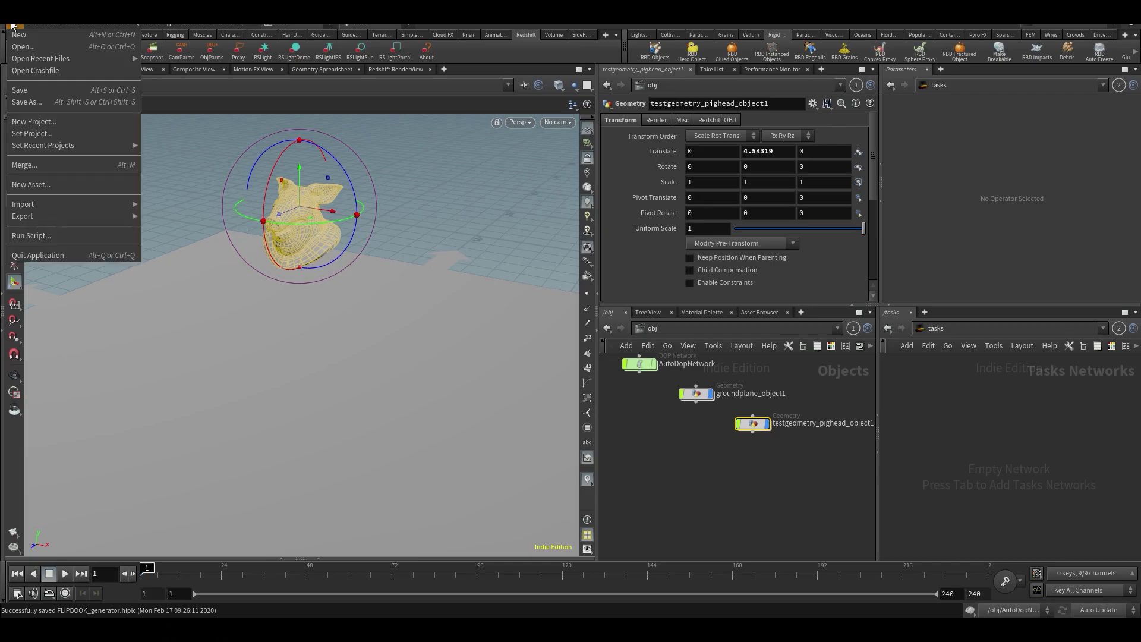
left_click(35, 134)
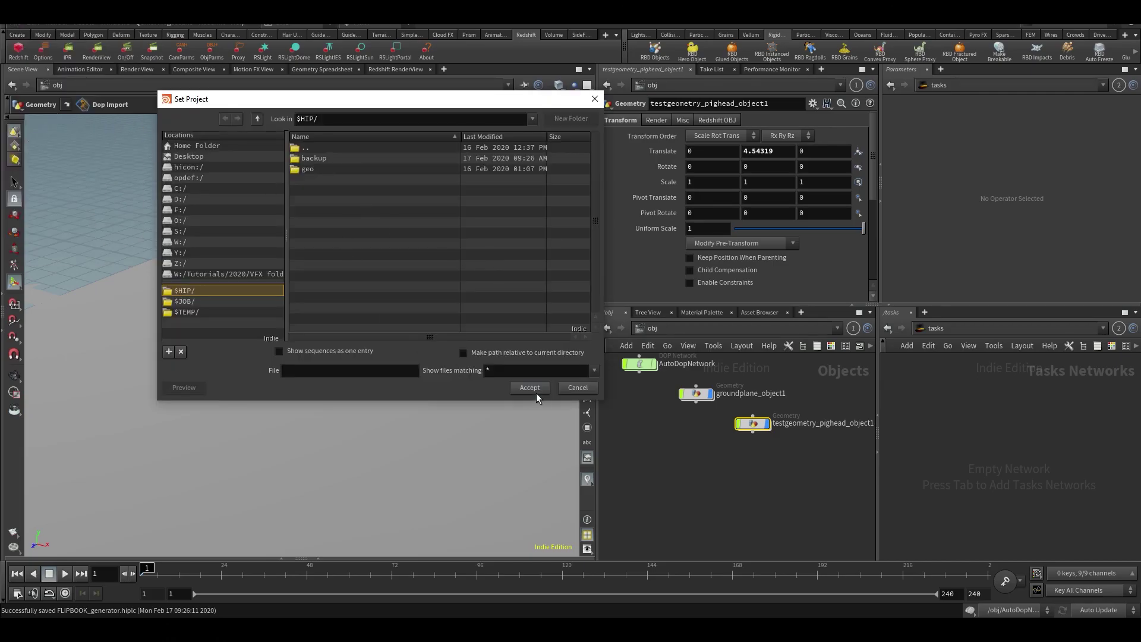
left_click(577, 387)
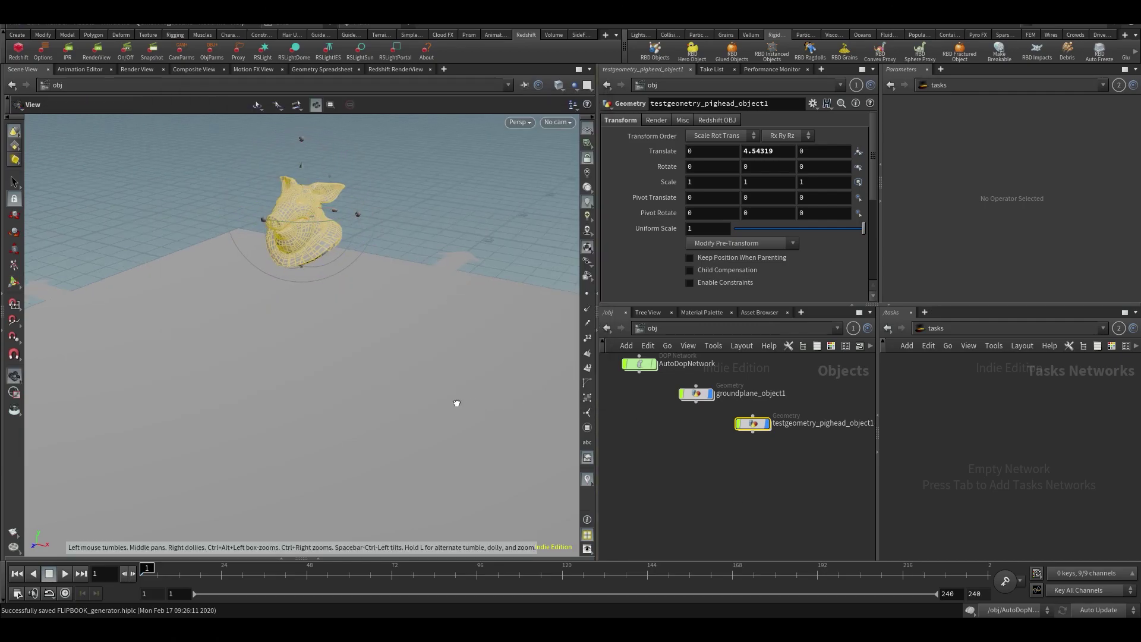
Step: Create camera cam1 from the No cam menu, frame the pig head, and save
left_click(549, 122)
left_click(565, 155)
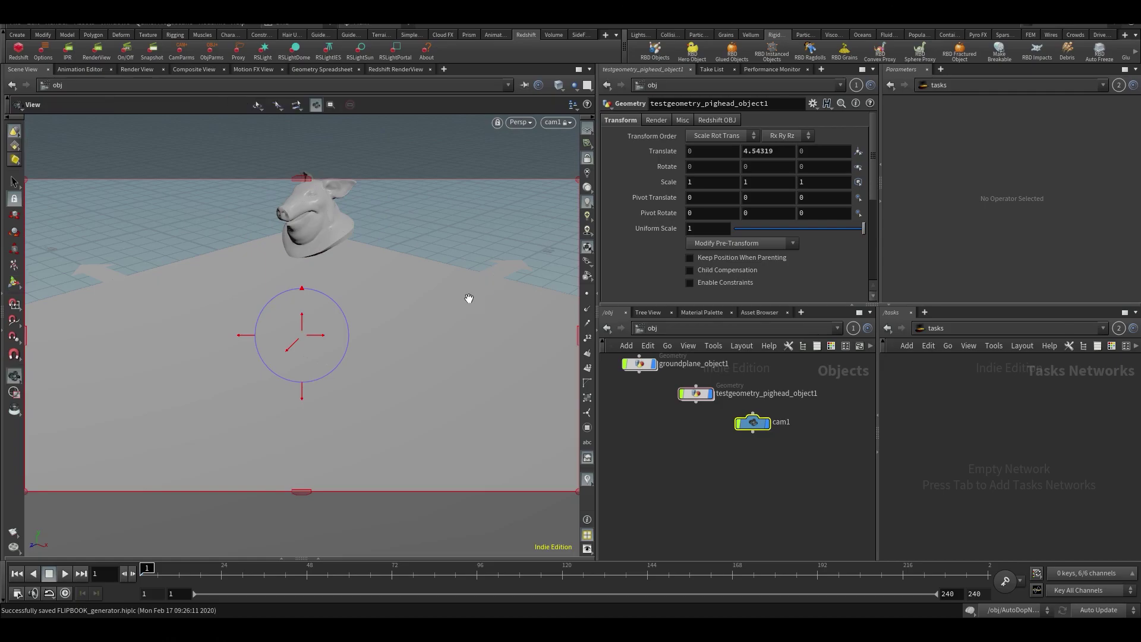
left_click_drag(469, 298, 461, 318)
key("Return")
key("ctrl+s")
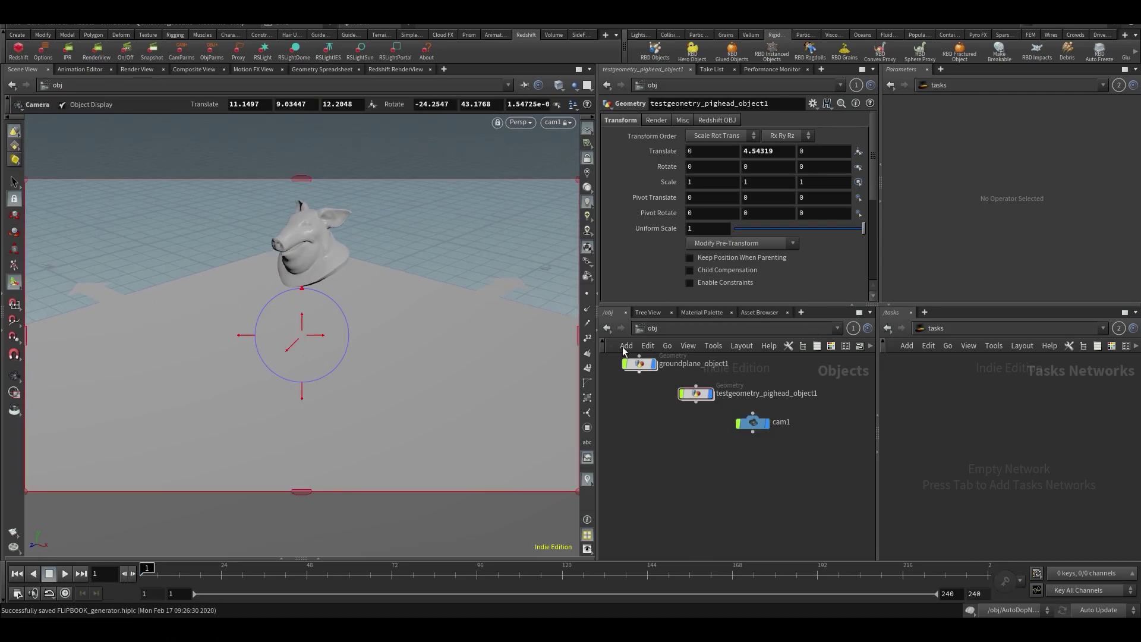
Step: Add an Unpack node below dopimport1 inside the pig-head geometry, then return to /obj and save
double_click(696, 393)
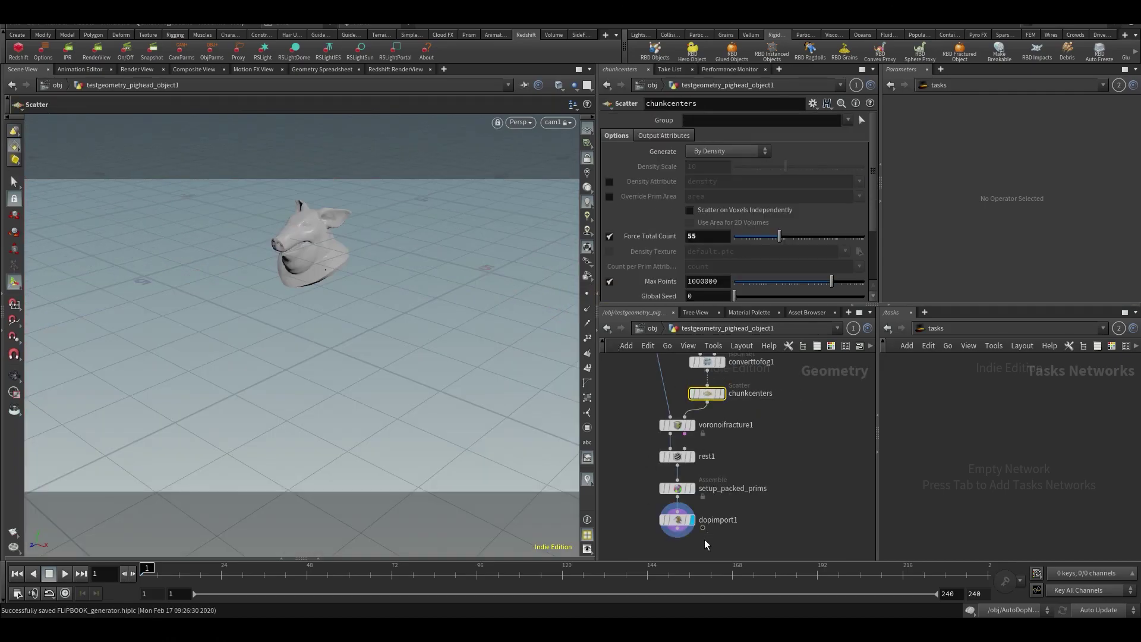
key("Tab")
type("null")
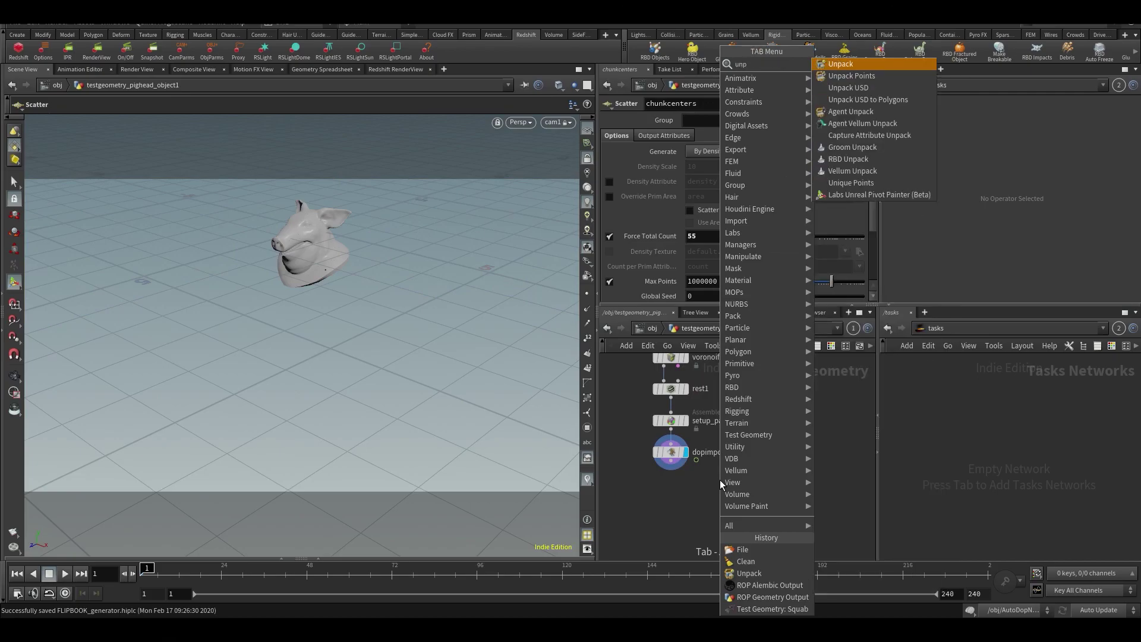
key("Return")
left_click(672, 490)
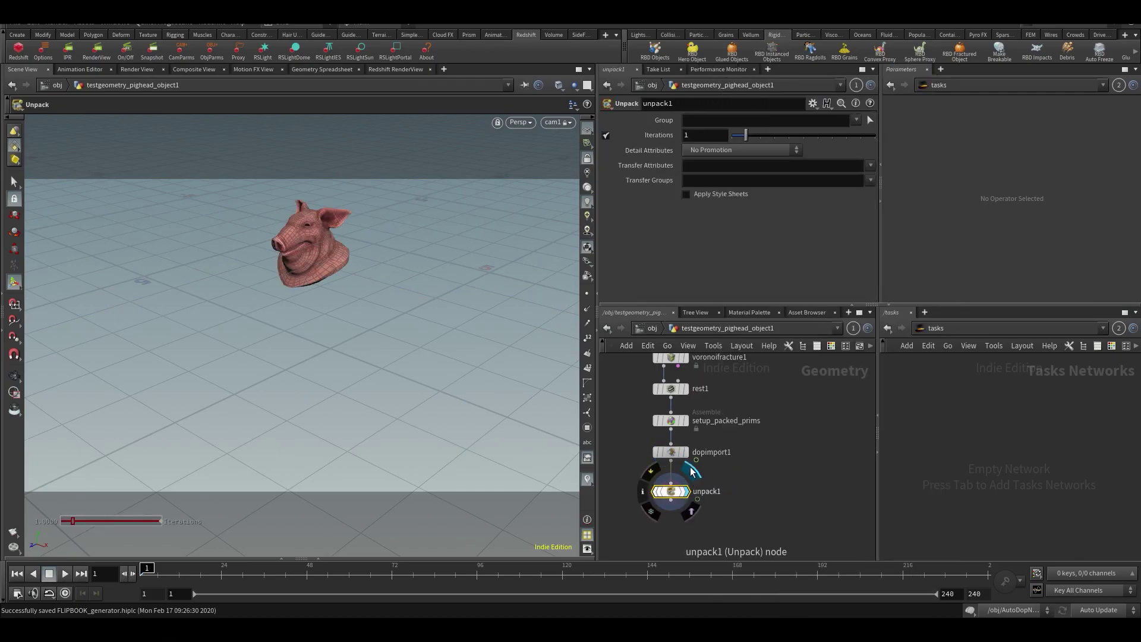
left_click(652, 328)
key("s")
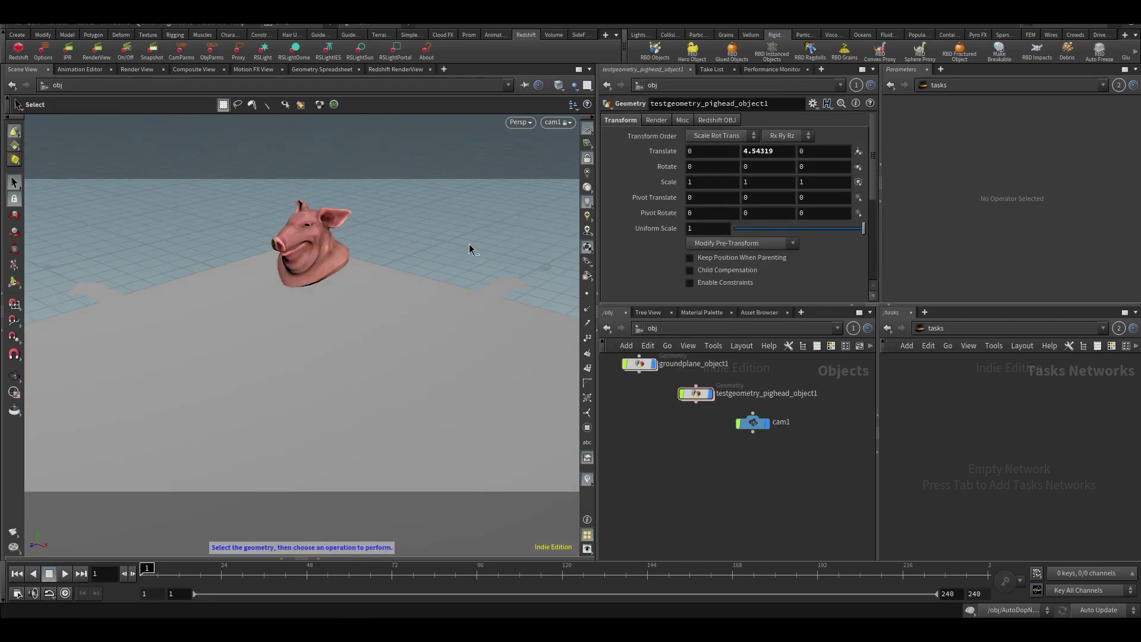
key("ctrl+s")
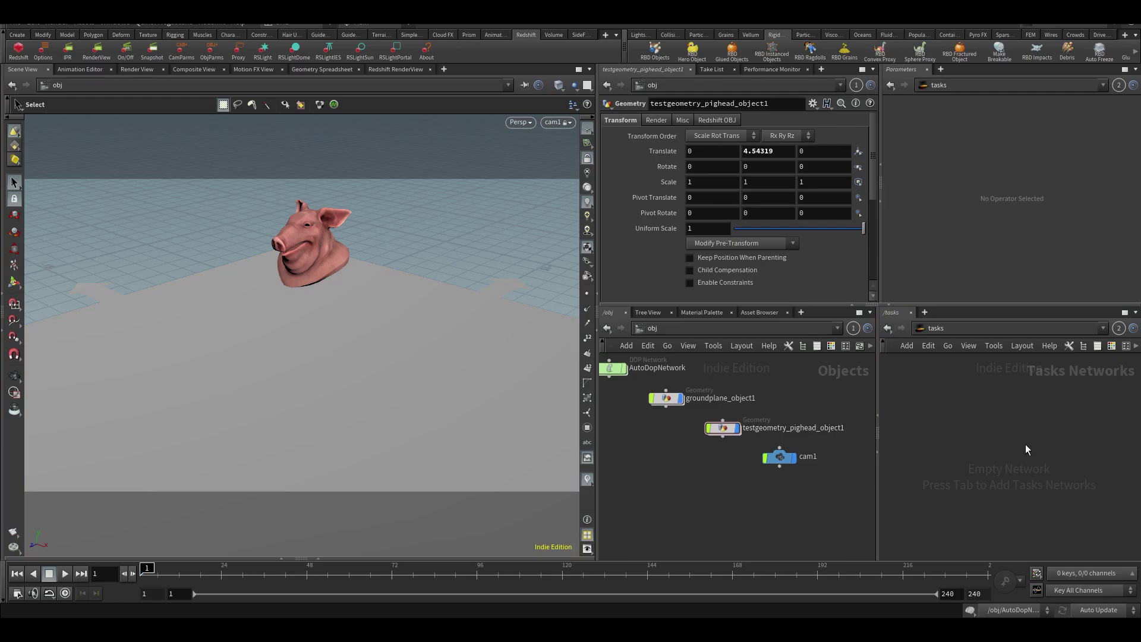
Step: Place a TOP Network, topnet1, in the tasks pane and dive inside to its localscheduler
left_click(944, 324)
left_click(957, 426)
key("Tab")
type("top")
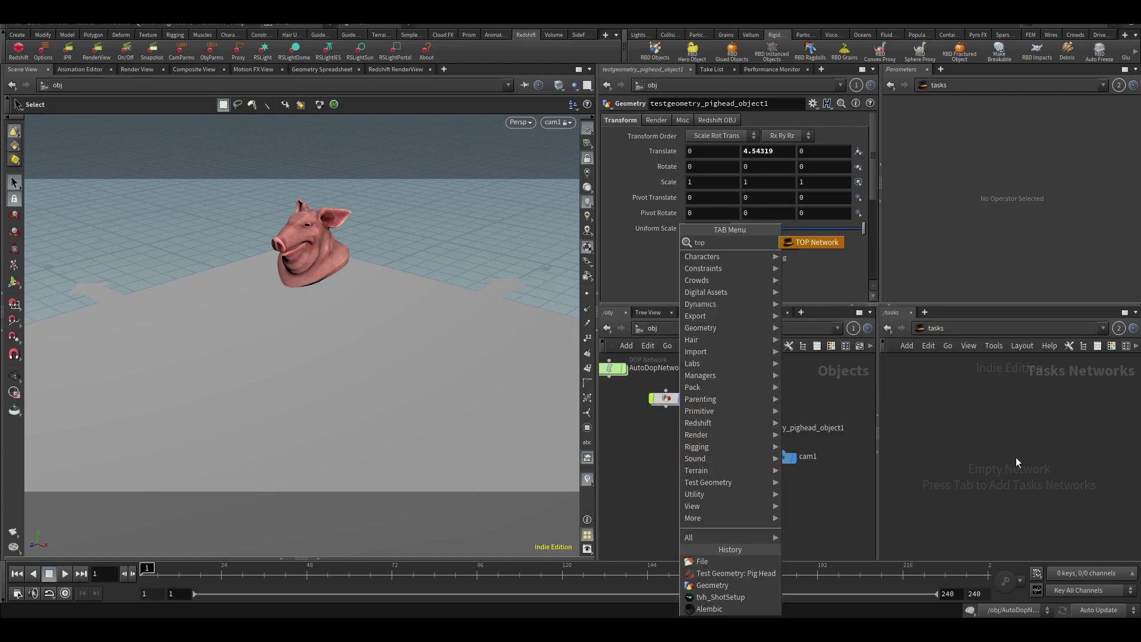
key("Return")
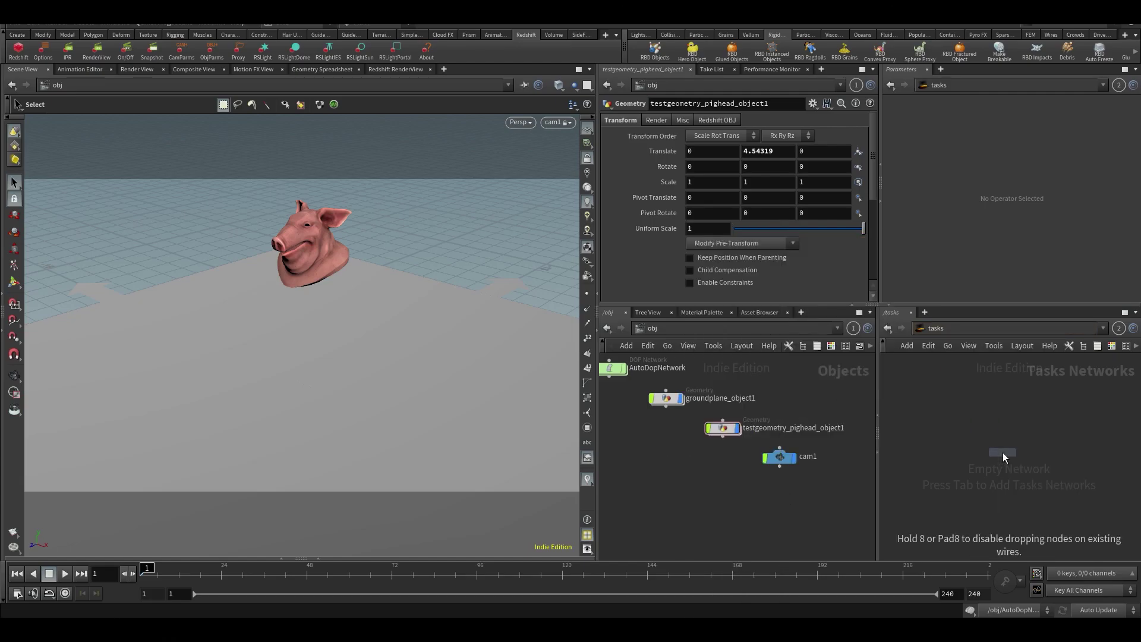
left_click(991, 428)
double_click(993, 427)
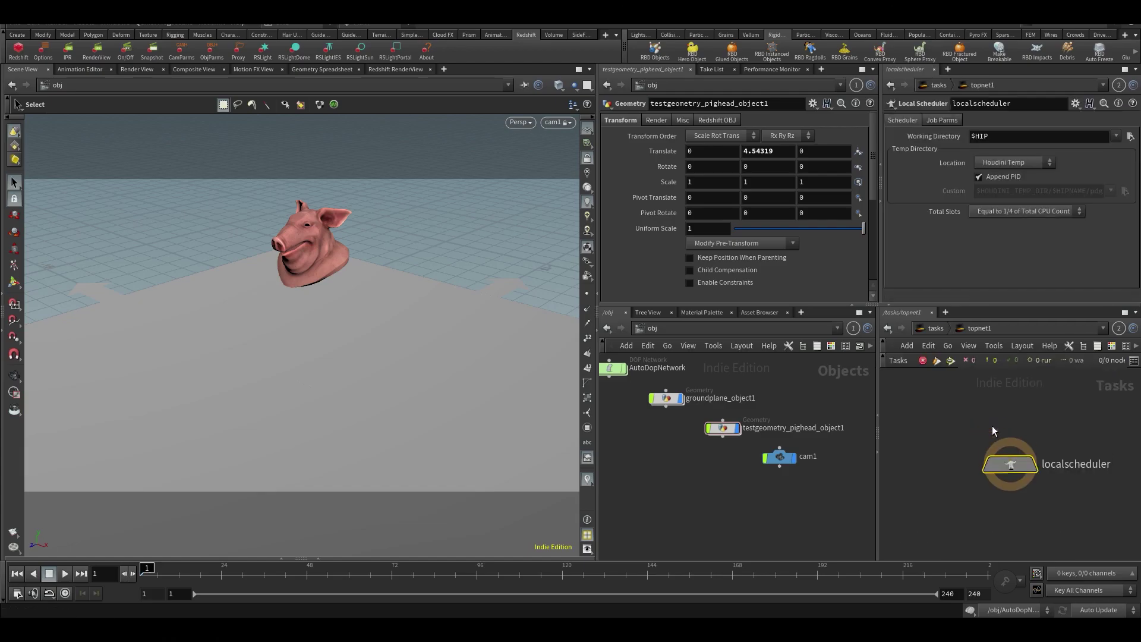
Step: Add the tvh_FLIPBOOK_GENERATE node to the TOP network as tvh_PDG_FLIPBOOK1
key("Tab")
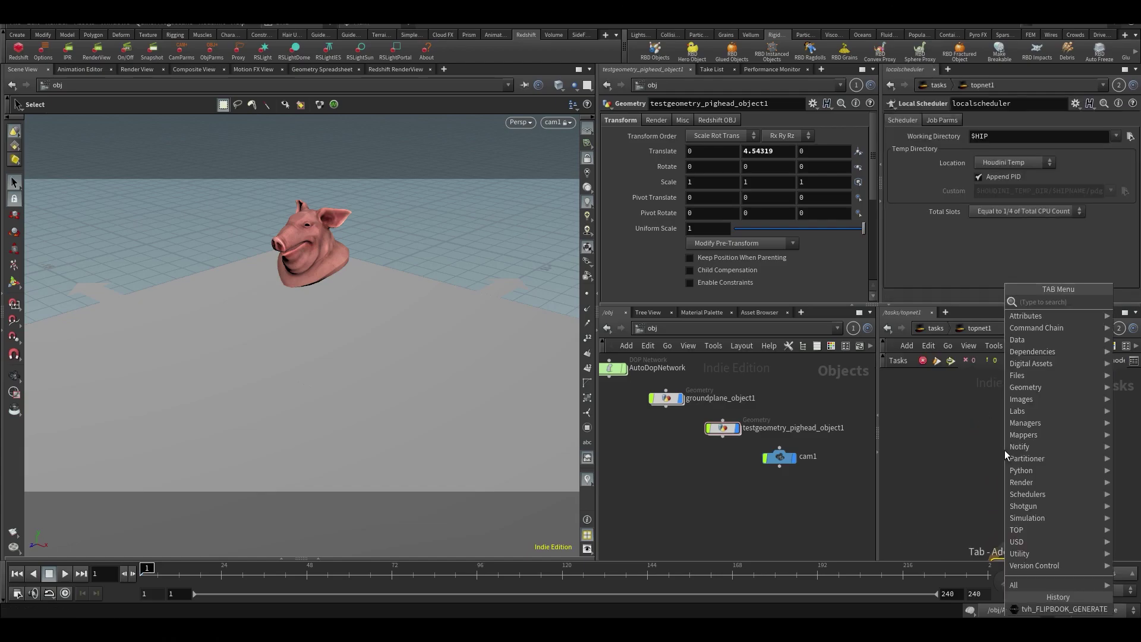
type("tvh")
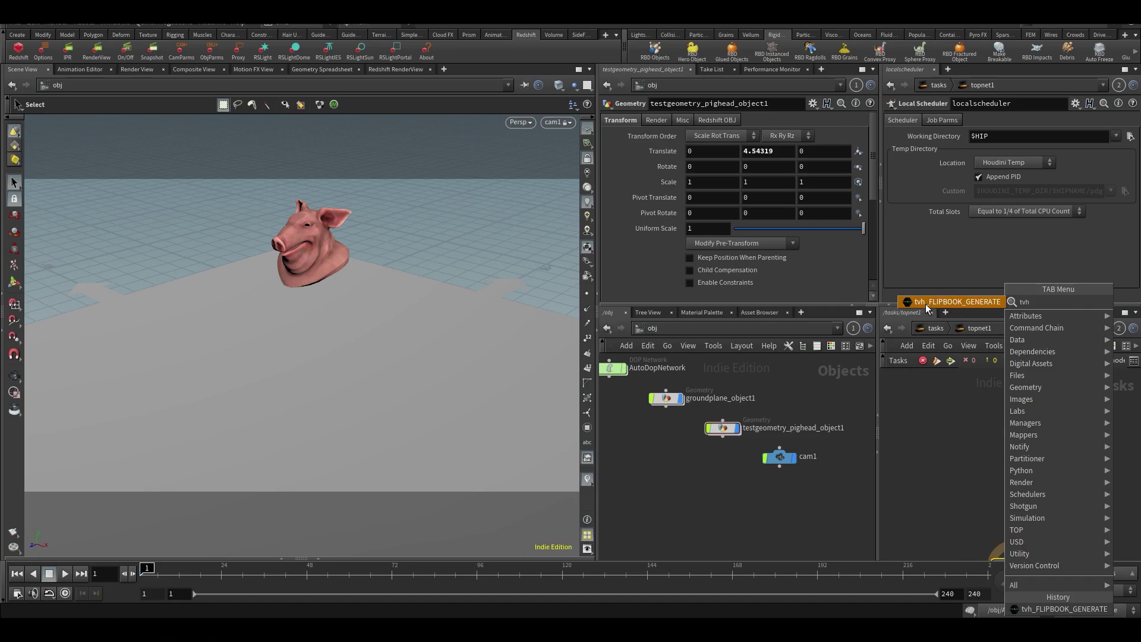
left_click(952, 302)
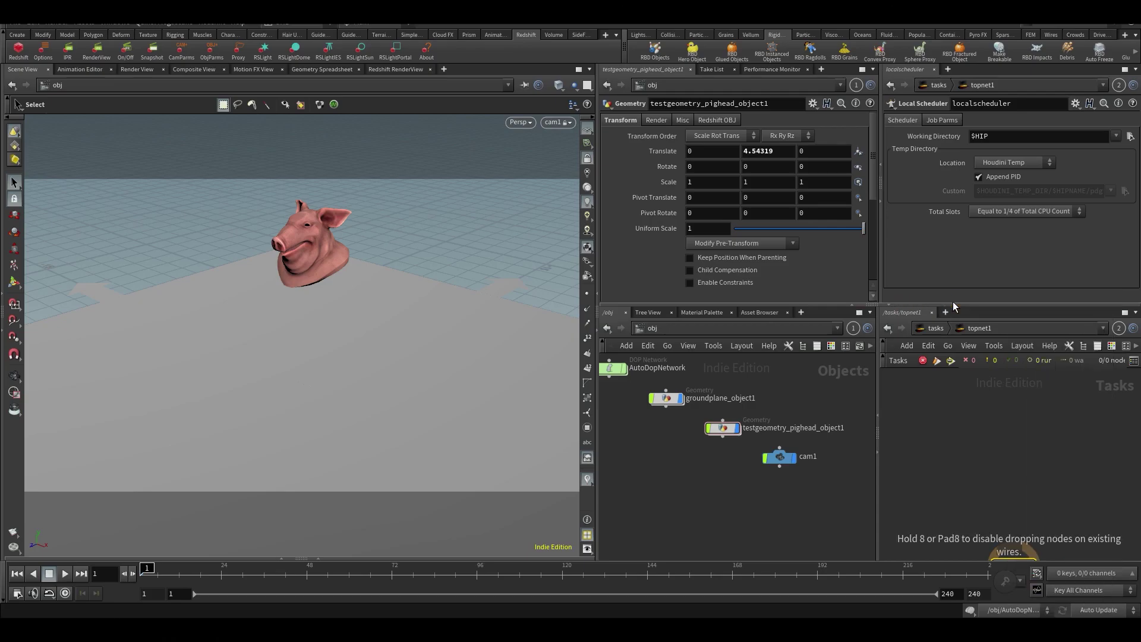
left_click(1010, 405)
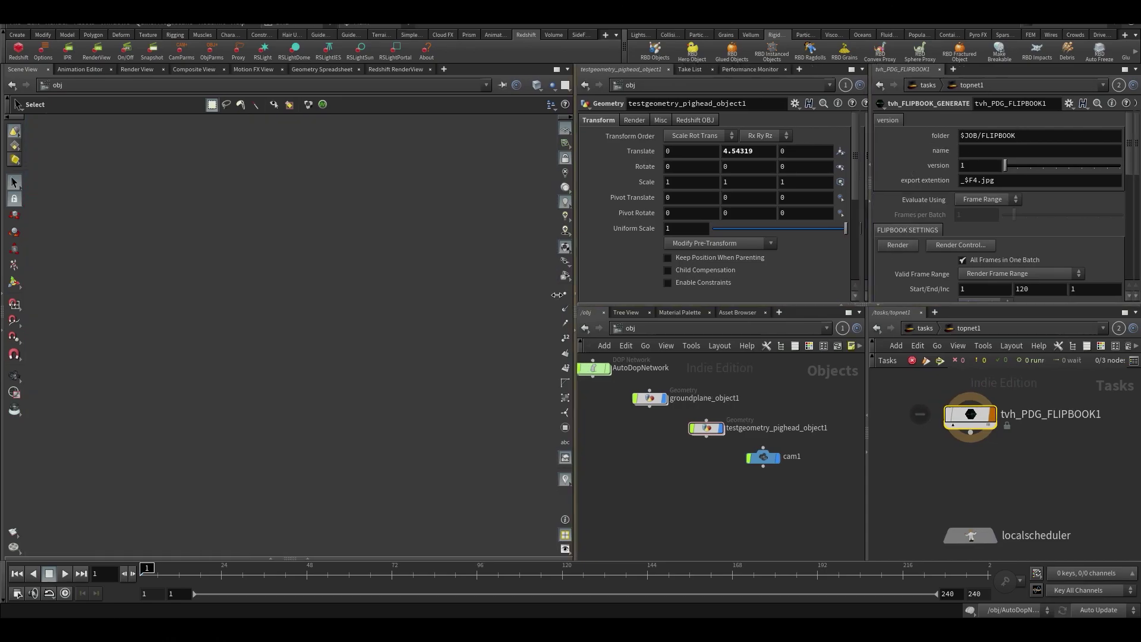
Step: Widen the panes, inspect the expanded $JOB/FLIPBOOK output path, and check the _RND folder in Explorer
left_click_drag(600, 305, 517, 304)
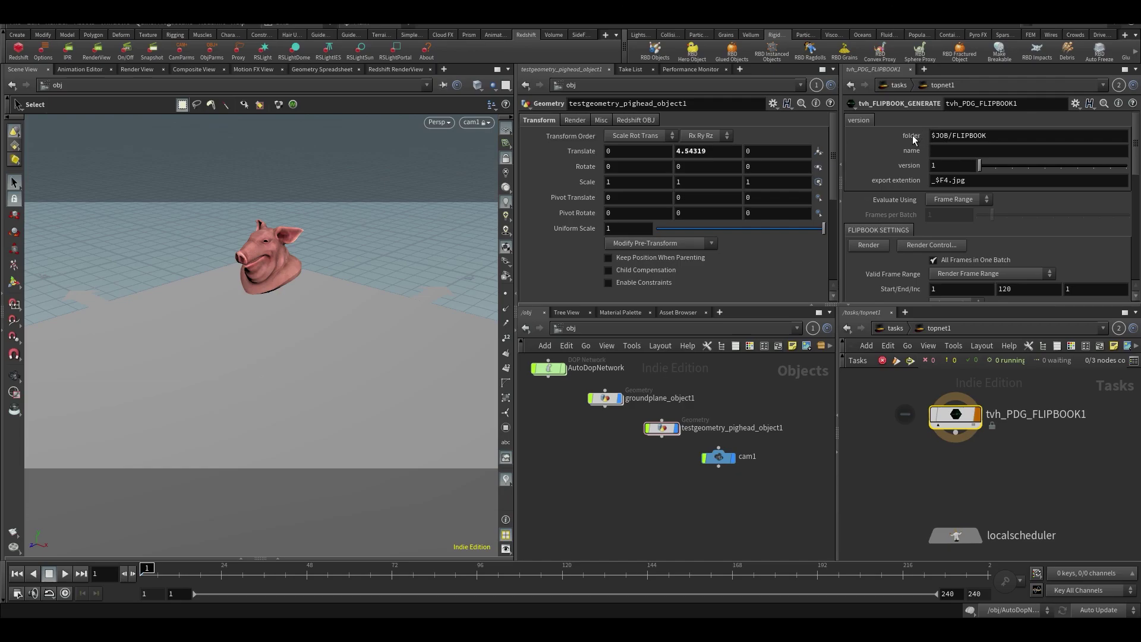
left_click(922, 137)
left_click(914, 138)
mouse_move(511, 630)
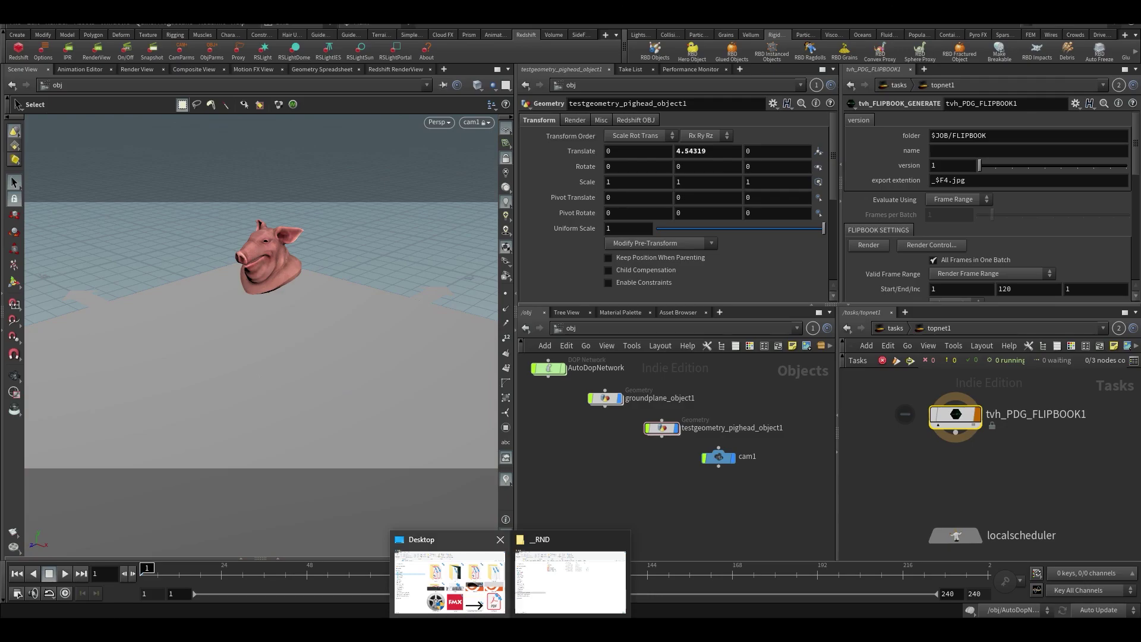
left_click(555, 585)
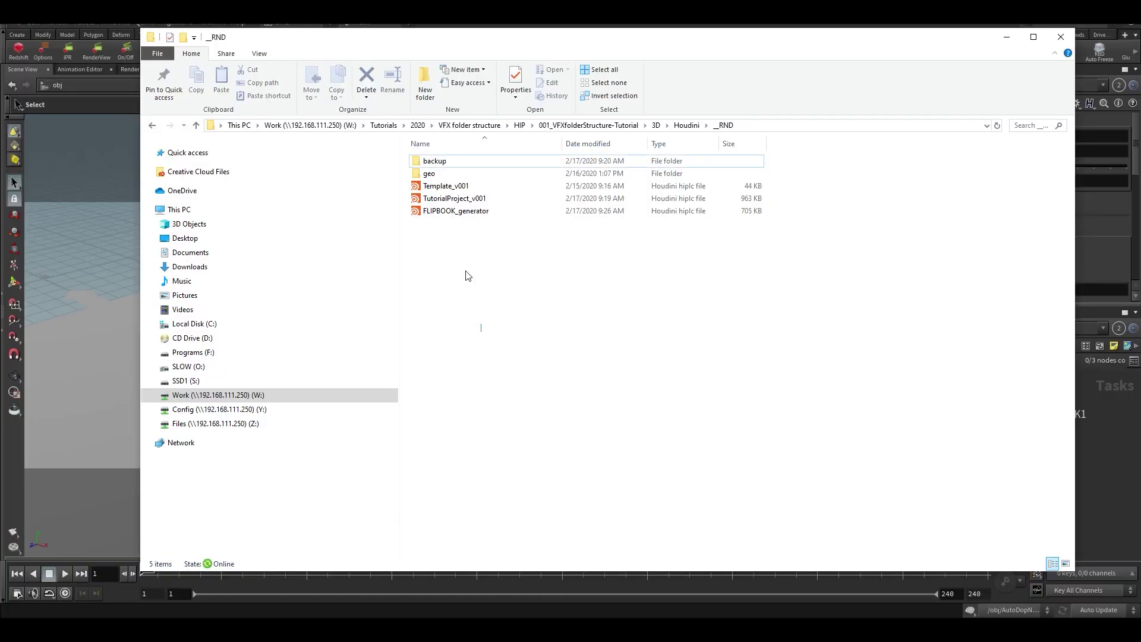
left_click_drag(429, 200, 649, 334)
left_click(649, 334)
Step: Name the flipbook output PiggyDrop and save the scene
left_click(1097, 432)
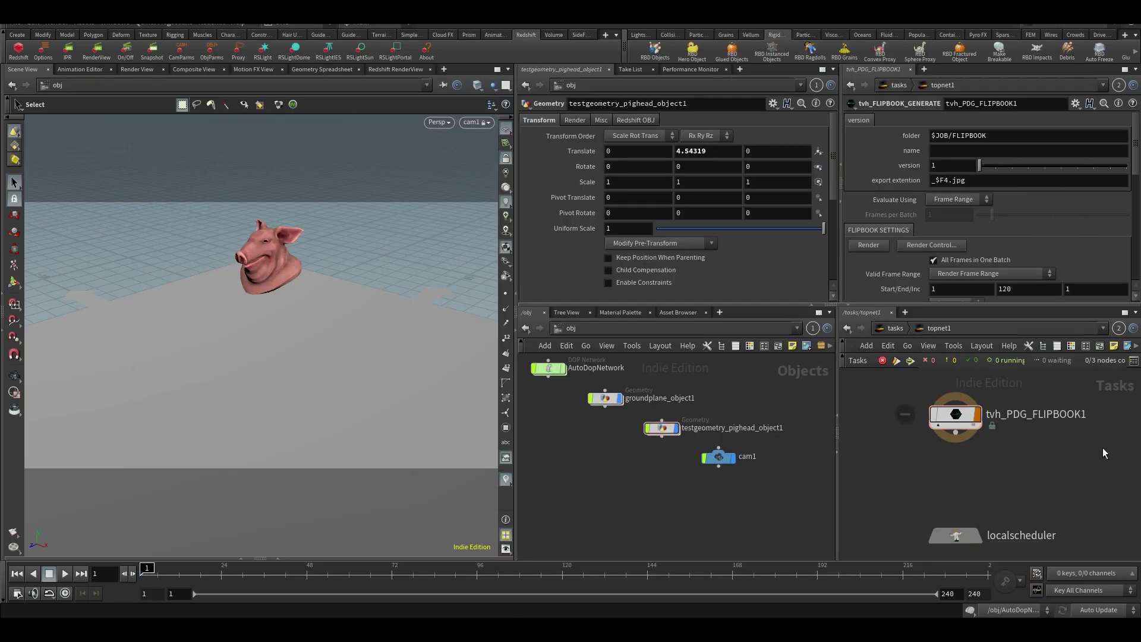
left_click(972, 151)
type("P")
key("Return")
left_click(972, 151)
type("iggyDrop")
key("Return")
key("ctrl+s")
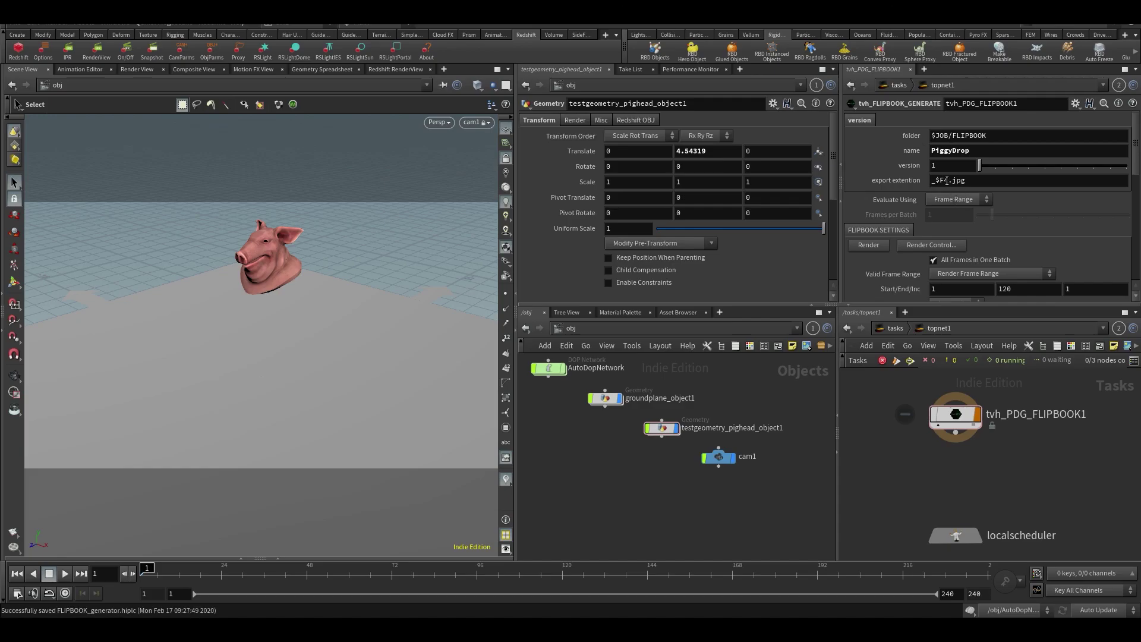
Step: Save again and cook the flipbook node with Shift+V
scroll(1064, 273, "down", 3)
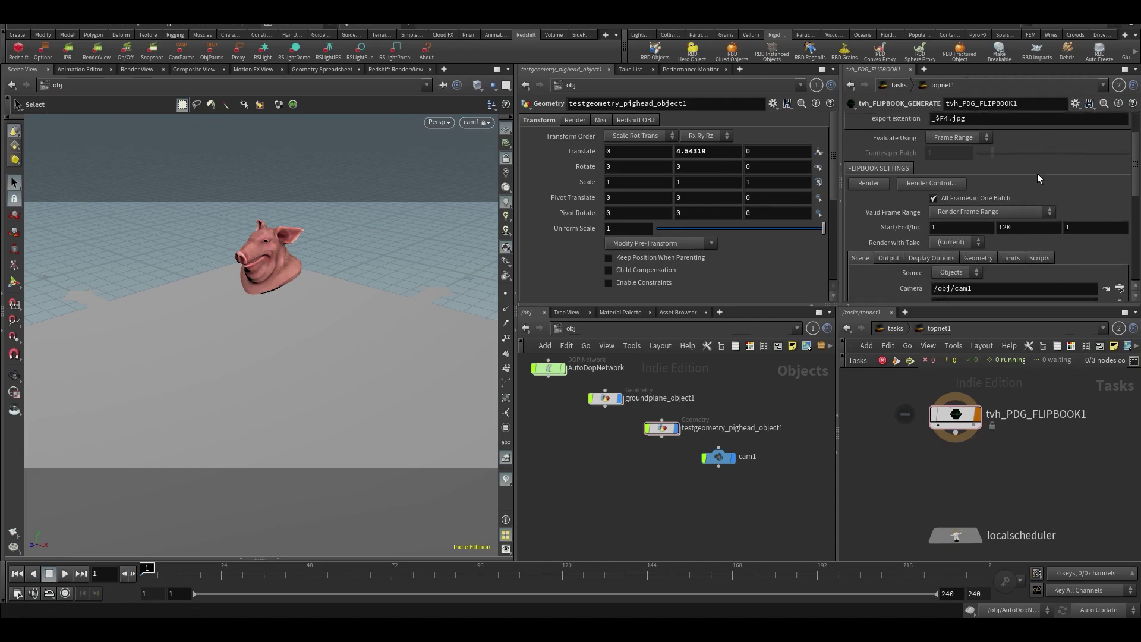
scroll(1036, 173, "up", 3)
key("ctrl+s")
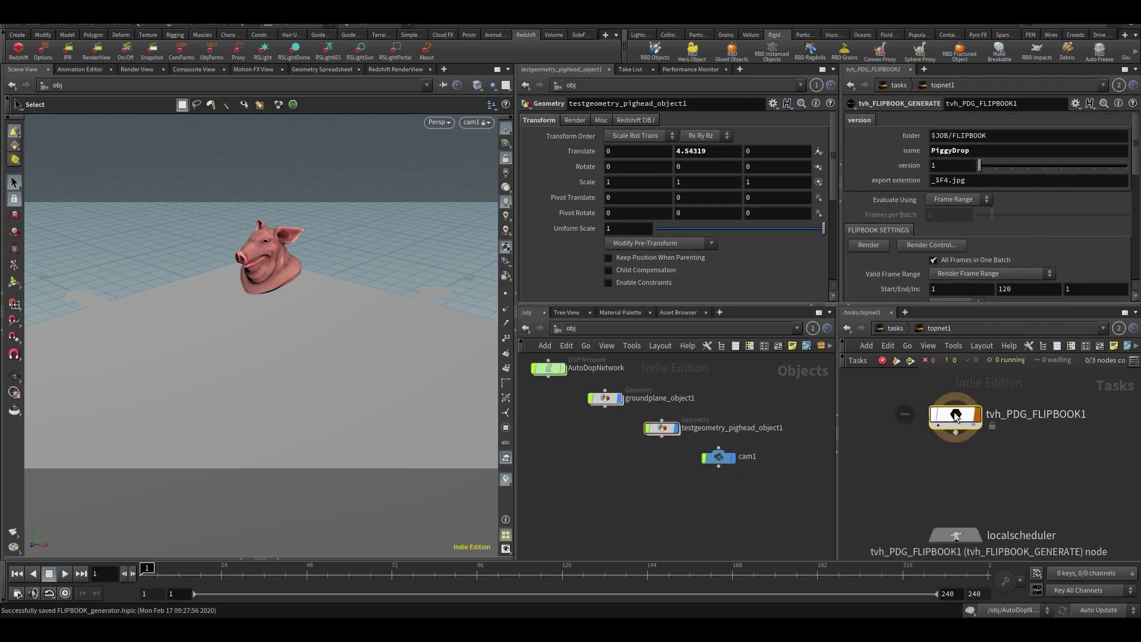
mouse_move(955, 417)
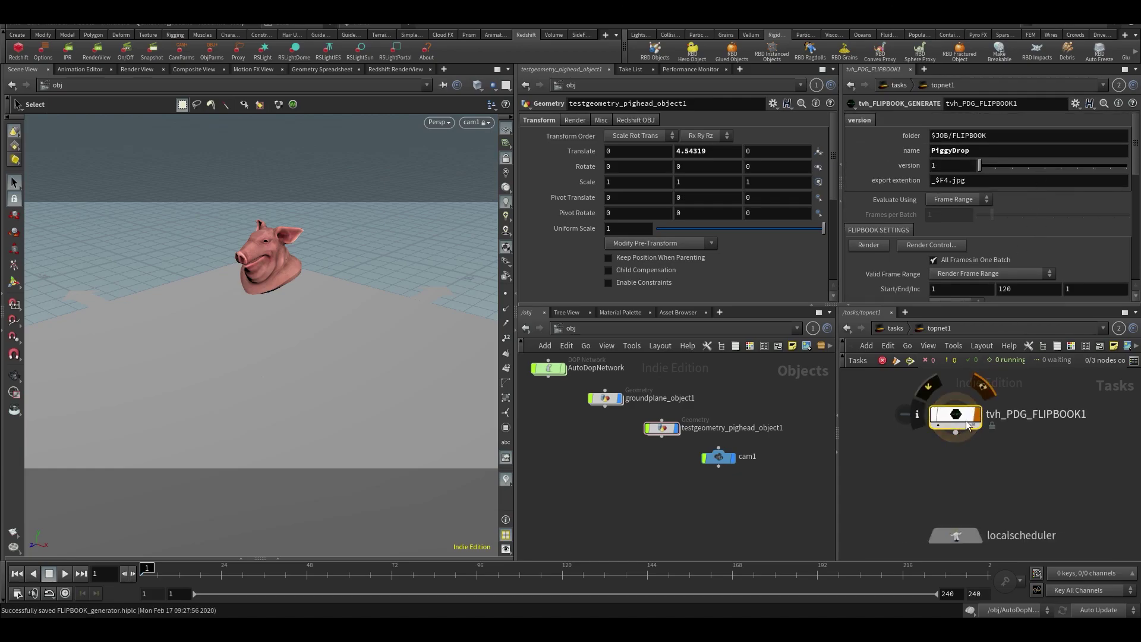
key("shift+v")
Step: Confirm the save prompt so the PiggyDrop flipbook cooks all its work items
left_click(1053, 465)
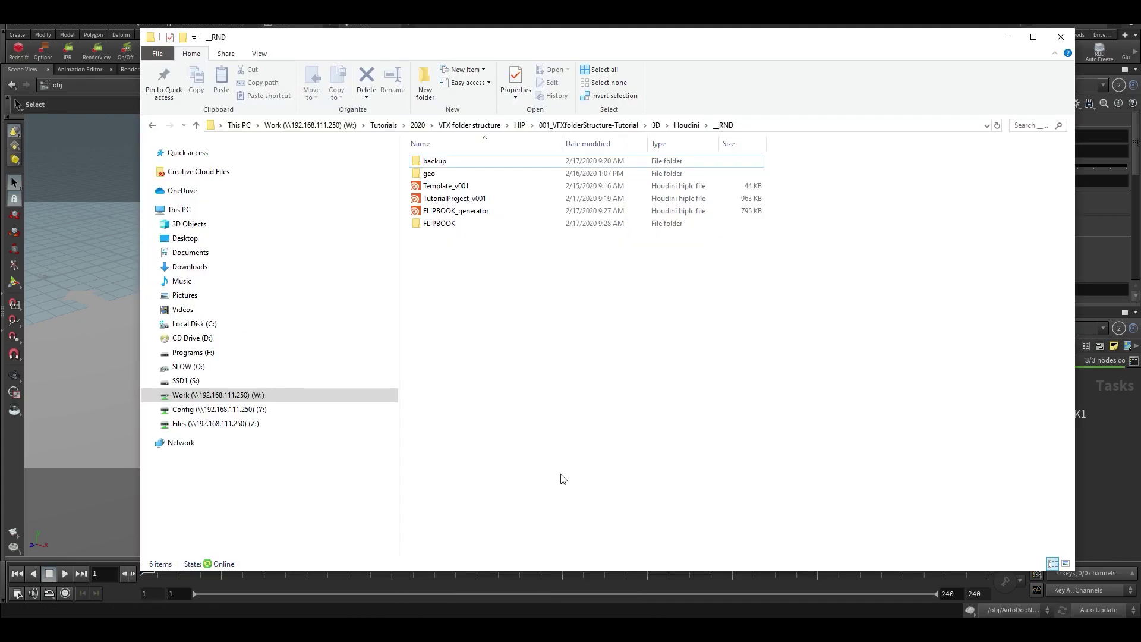
Step: Browse FLIPBOOK > PiggyDrop > 1 > IMG in Explorer and scroll through the JPG frames
left_click(552, 592)
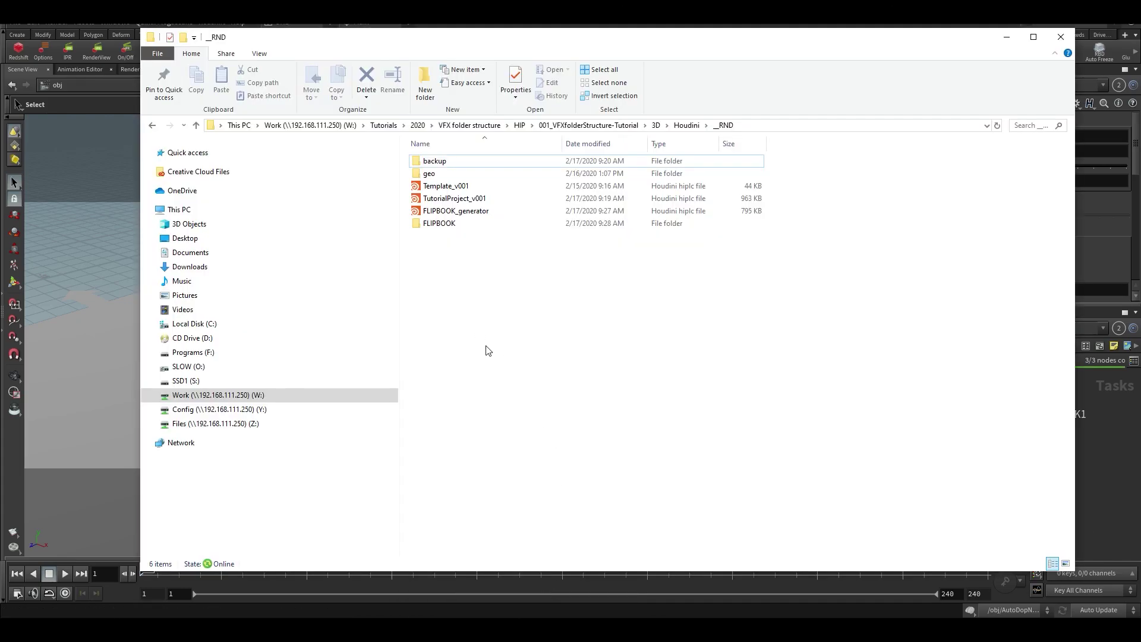
double_click(452, 226)
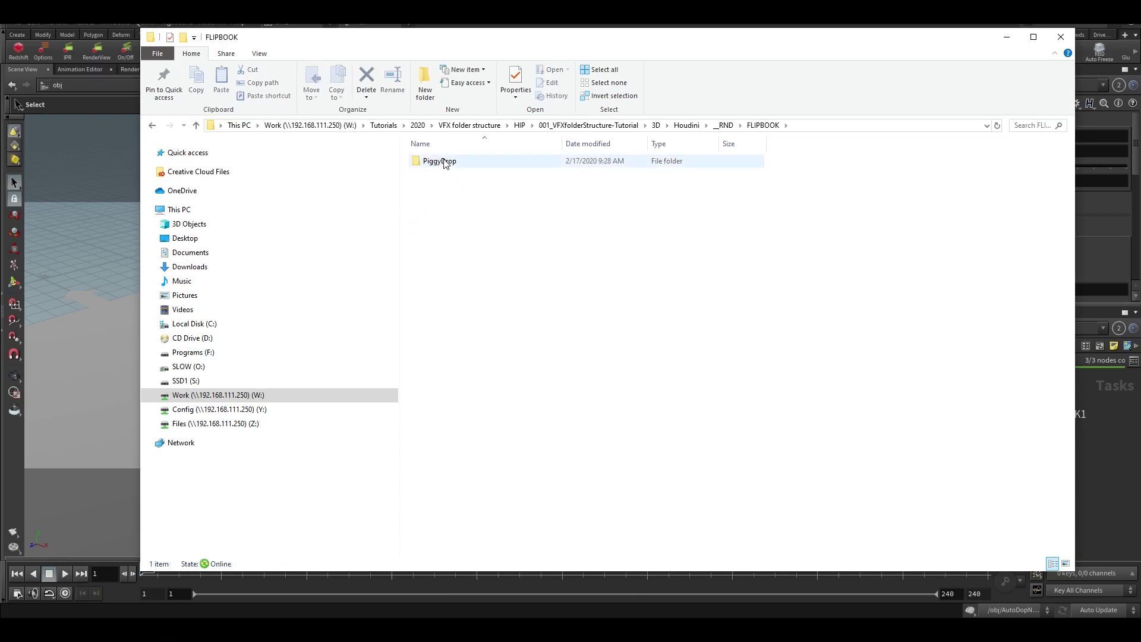
left_click_drag(527, 33, 528, 77)
double_click(447, 193)
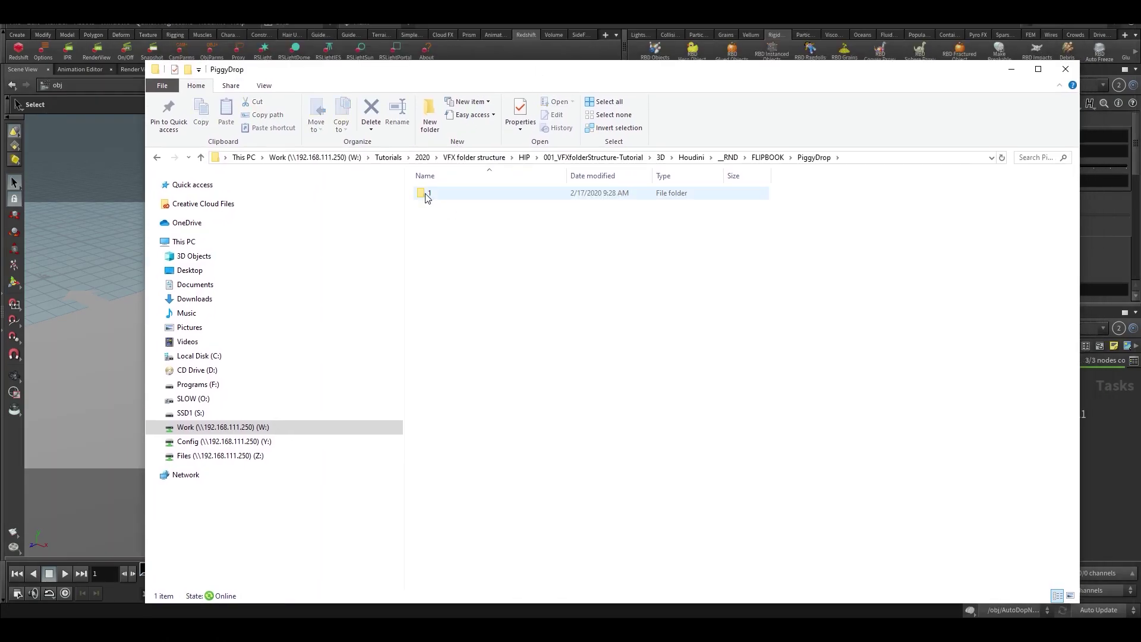
mouse_move(525, 72)
left_mouse_down()
mouse_move(521, 213)
mouse_move(497, 158)
mouse_move(509, 71)
left_mouse_up()
double_click(404, 193)
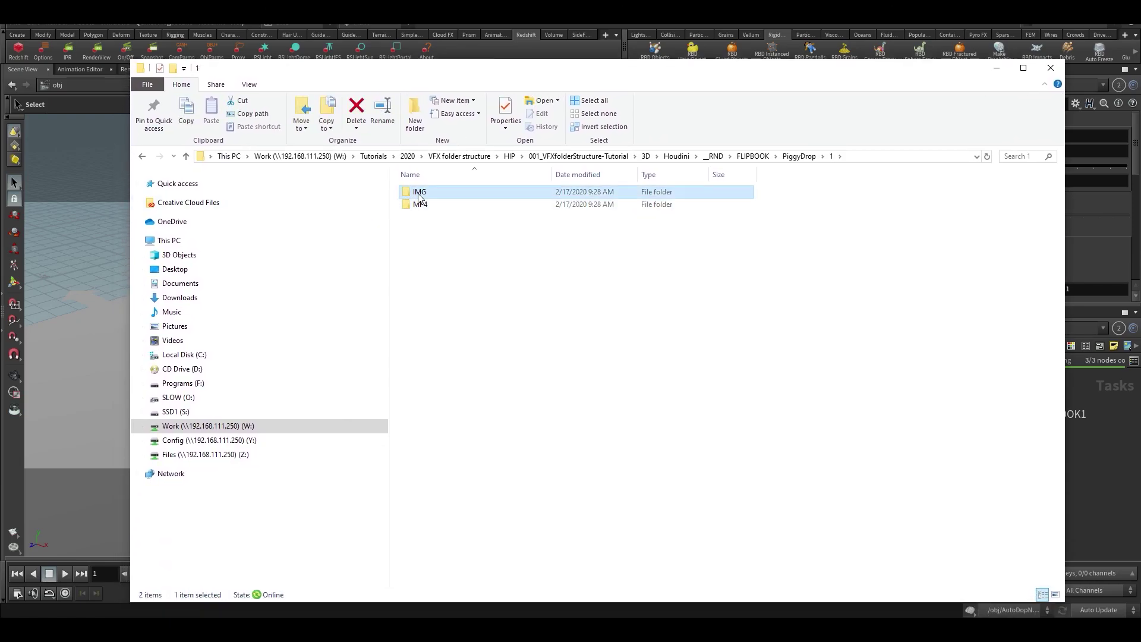
double_click(423, 192)
scroll(484, 275, "down", 20)
scroll(482, 264, "up", 20)
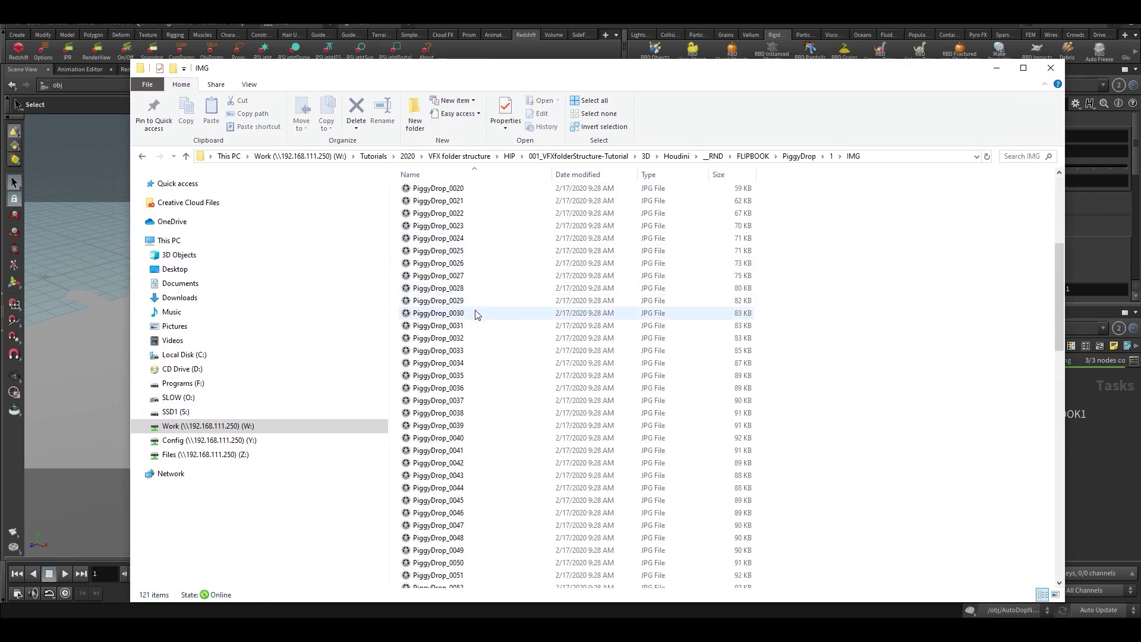
Step: Play PiggyDrop_v1.mp4 from the MP4 folder, then close the player
left_click(831, 156)
double_click(422, 205)
left_click(423, 196)
double_click(423, 193)
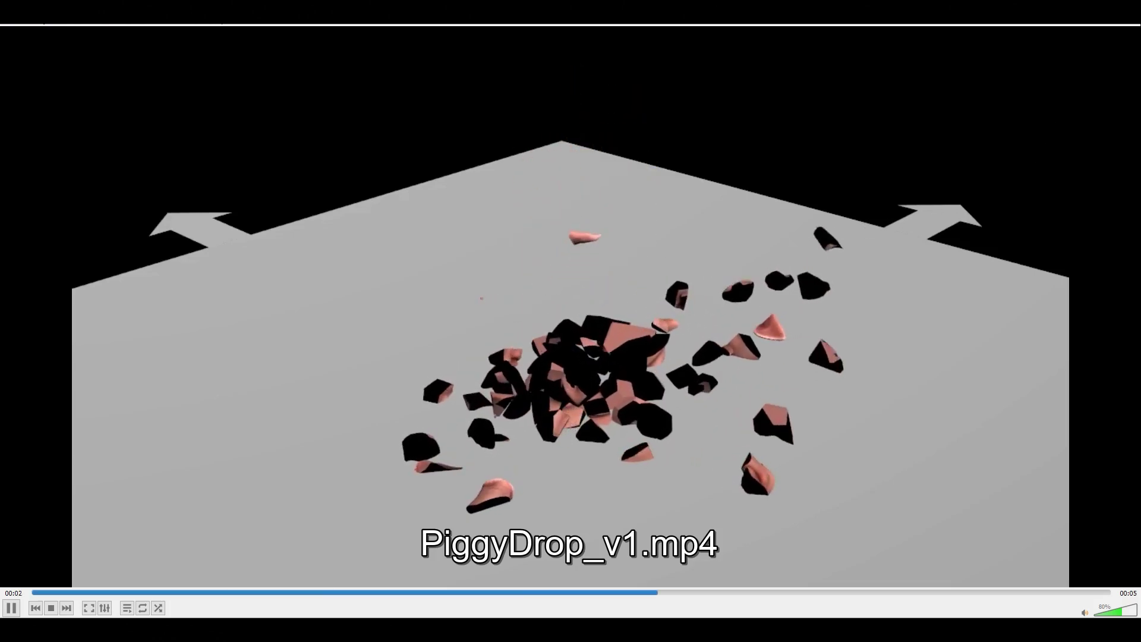
key("ctrl+q")
left_click(1082, 435)
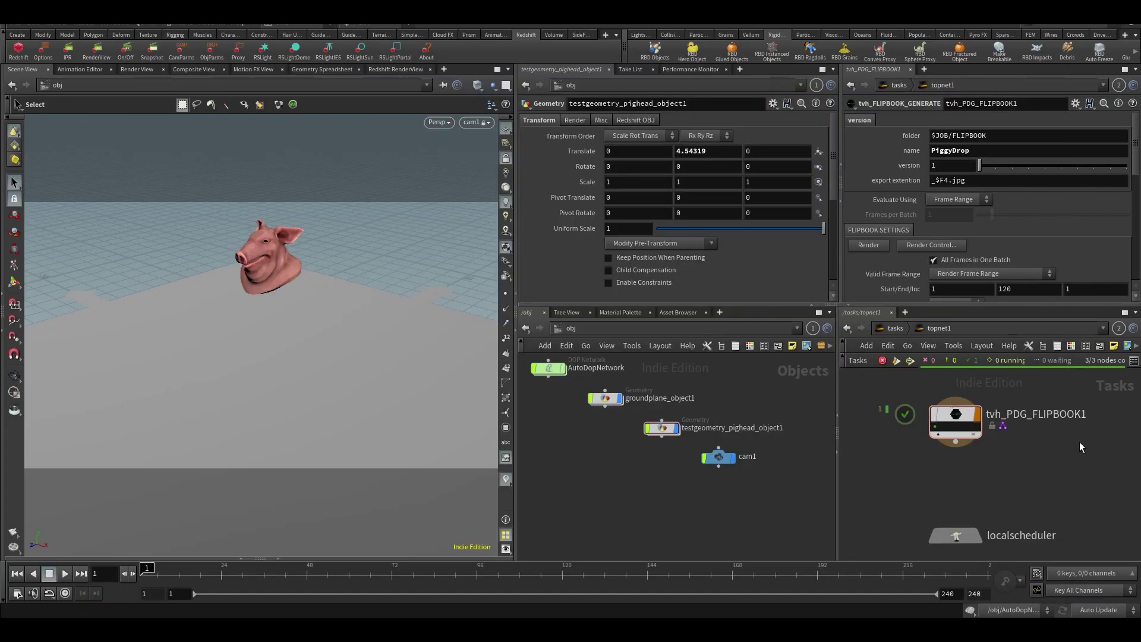
middle_click_drag(1079, 442, 1068, 468)
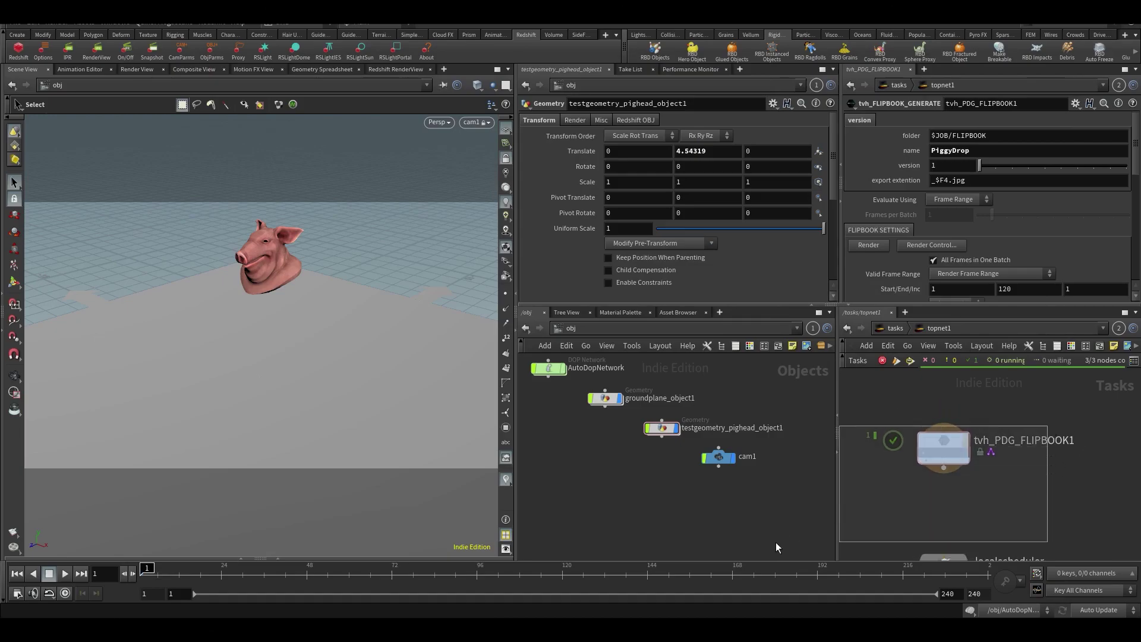
scroll(1064, 249, "down", 5)
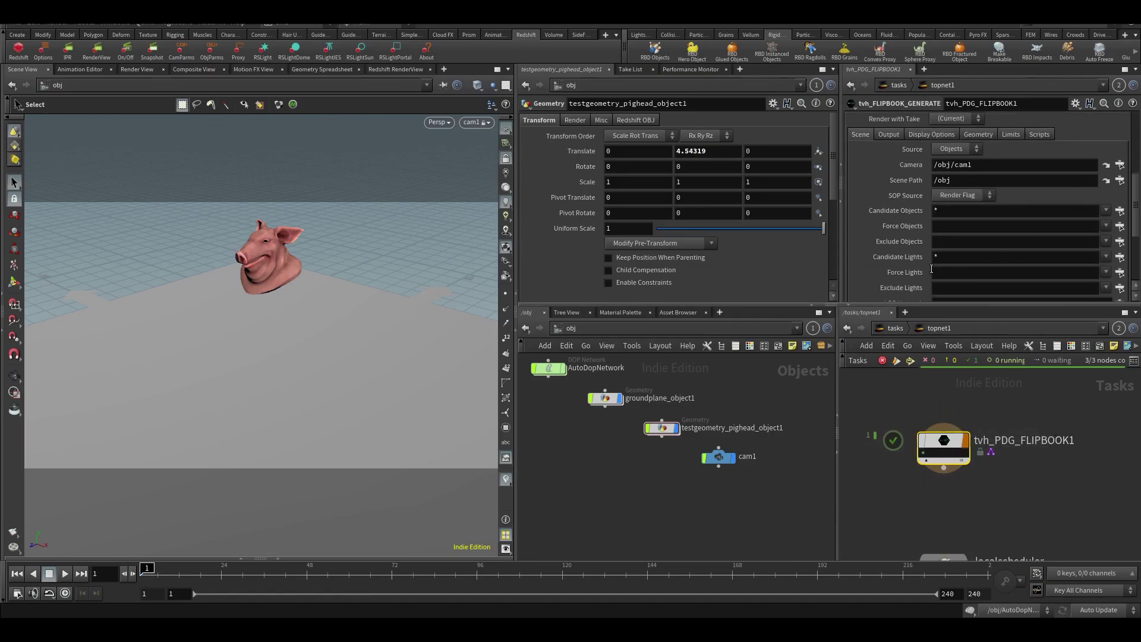
scroll(928, 254, "up", 3)
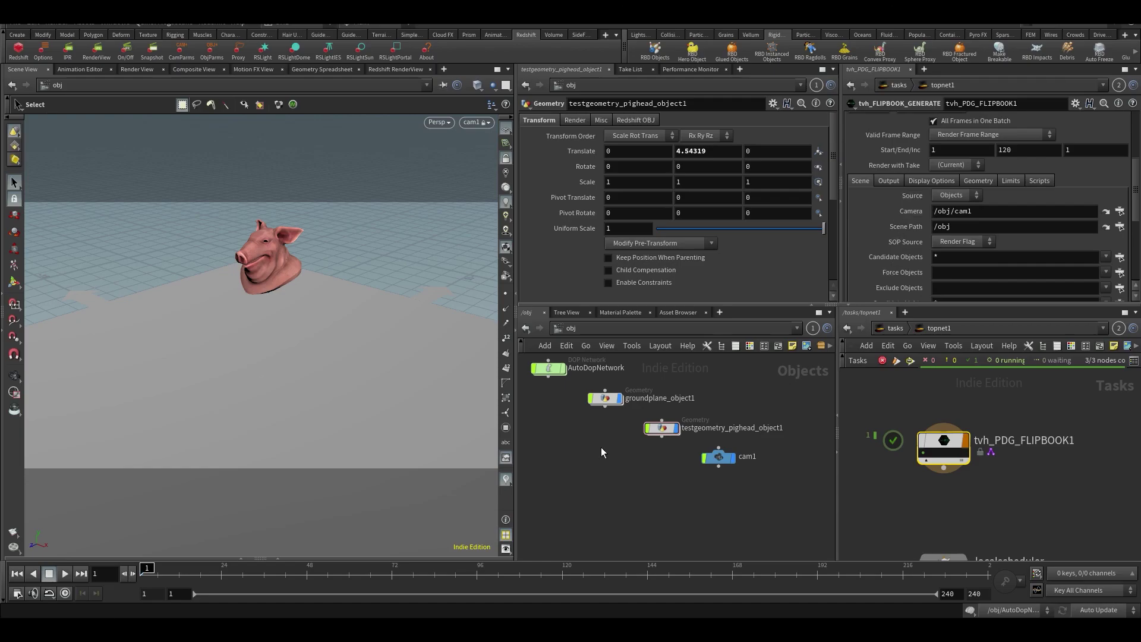
scroll(910, 216, "down", 3)
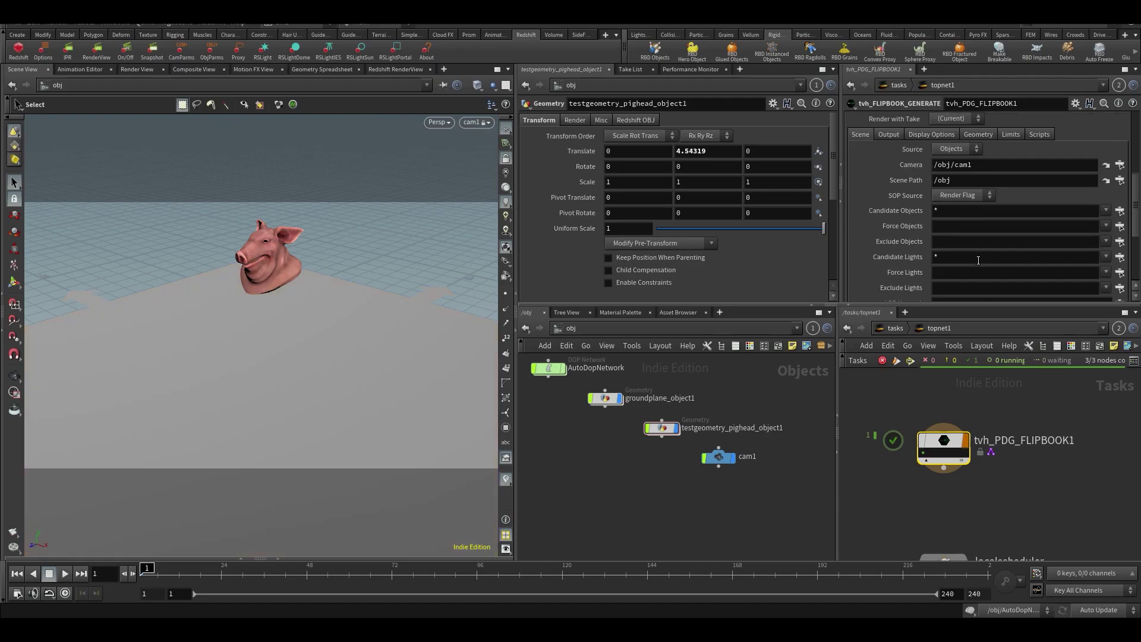
left_click(972, 226)
left_click(974, 256)
left_click(945, 443)
double_click(945, 444)
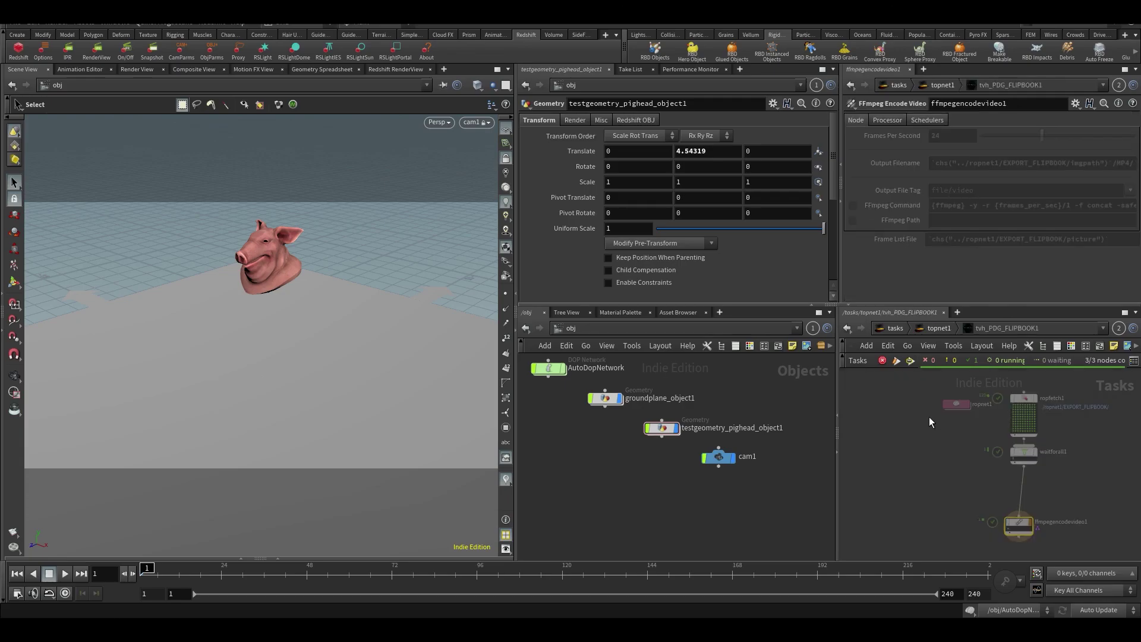
left_click(957, 403)
double_click(959, 403)
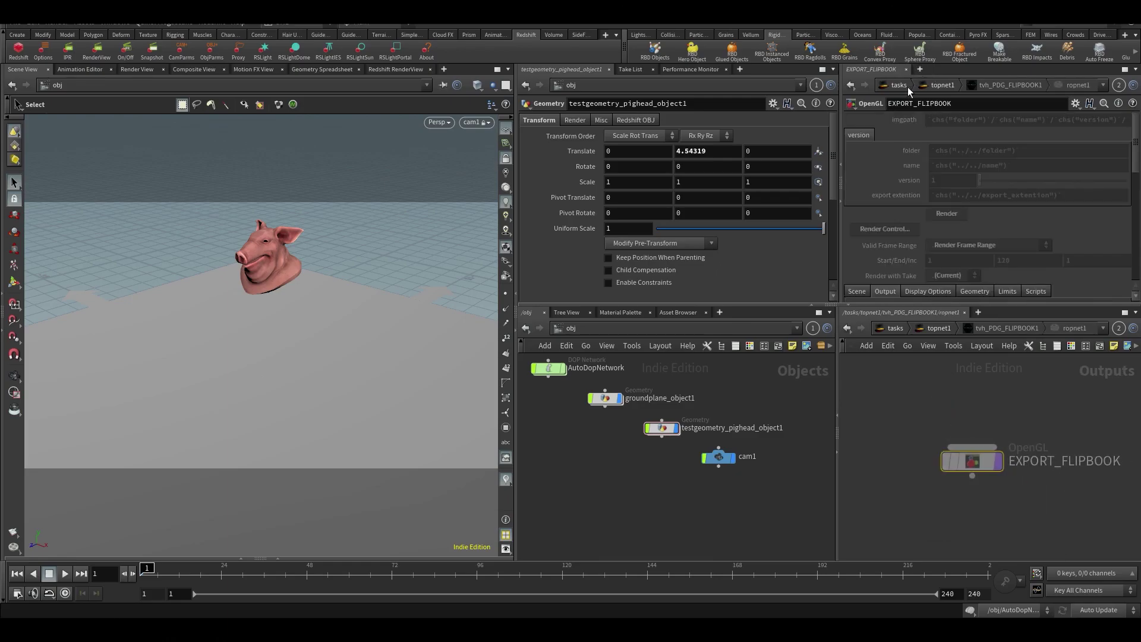
left_click(929, 333)
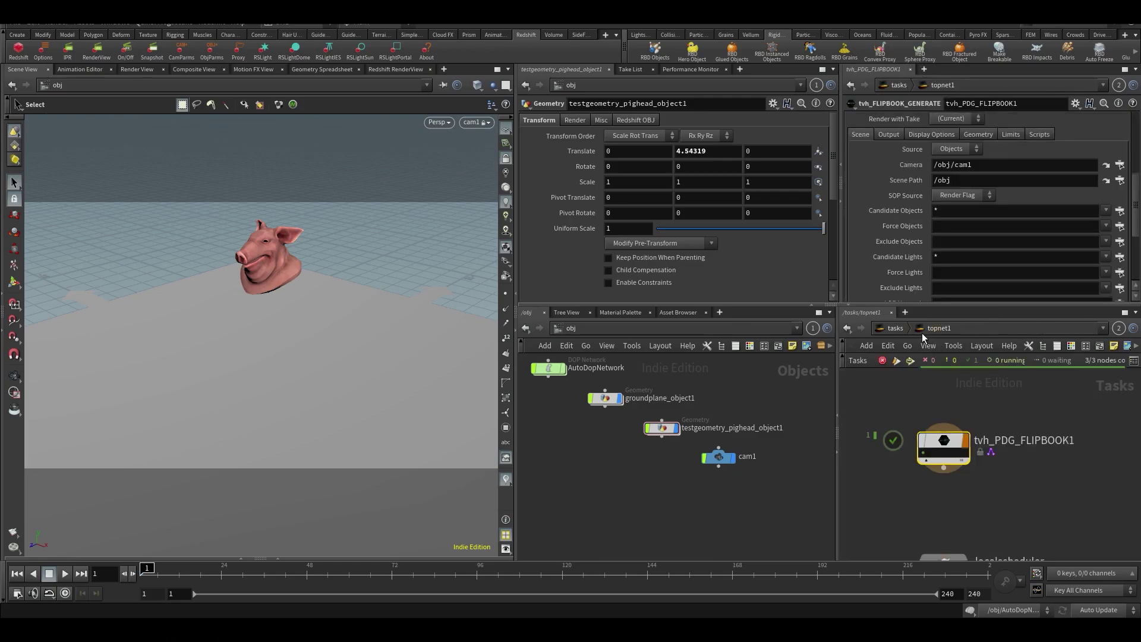
left_click(893, 329)
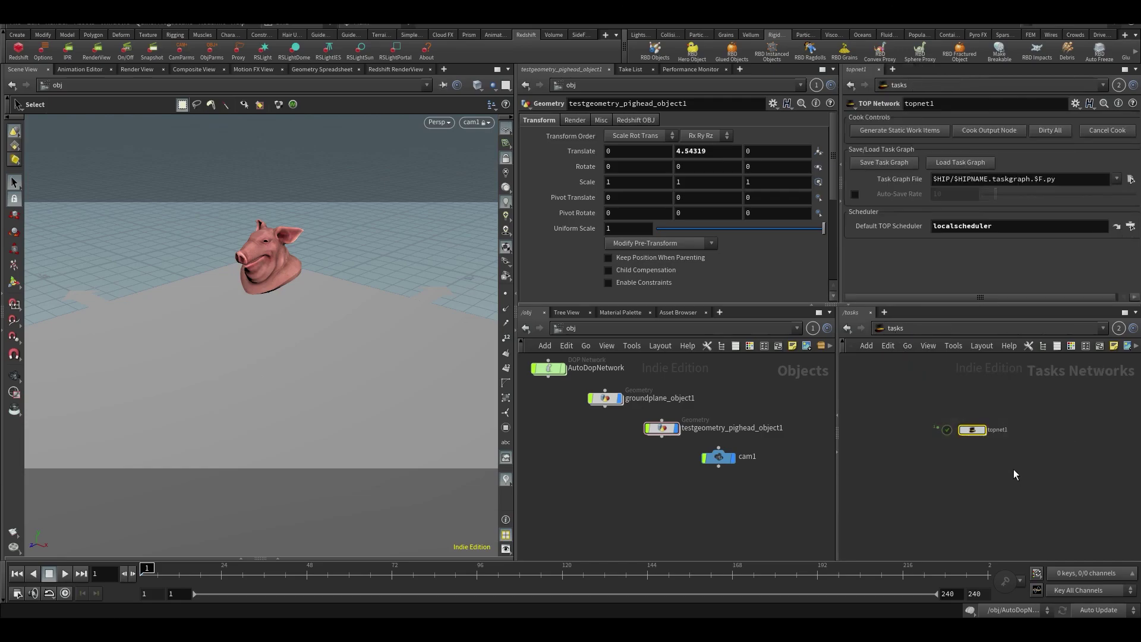
double_click(973, 431)
scroll(940, 266, "up", 3)
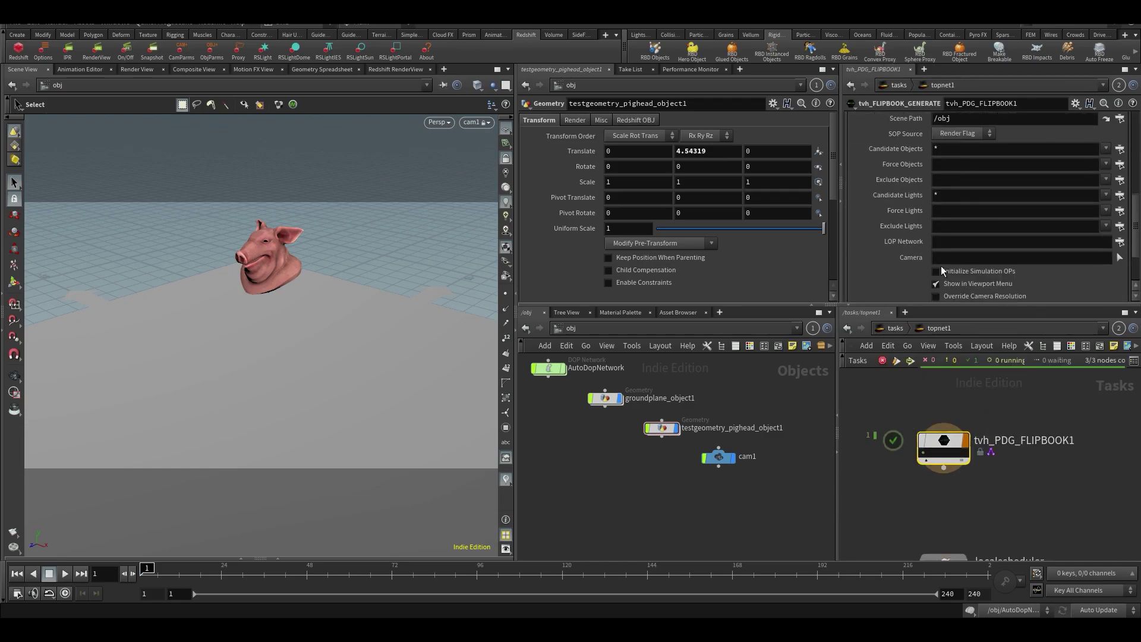
left_click(887, 230)
scroll(894, 247, "down", 2)
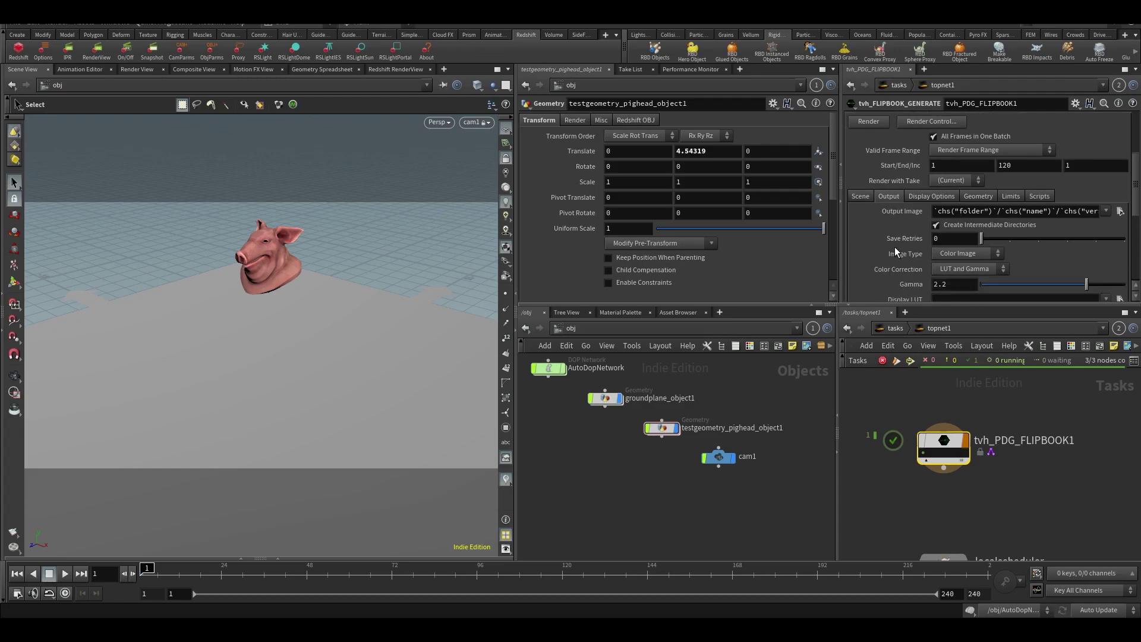
left_click(859, 181)
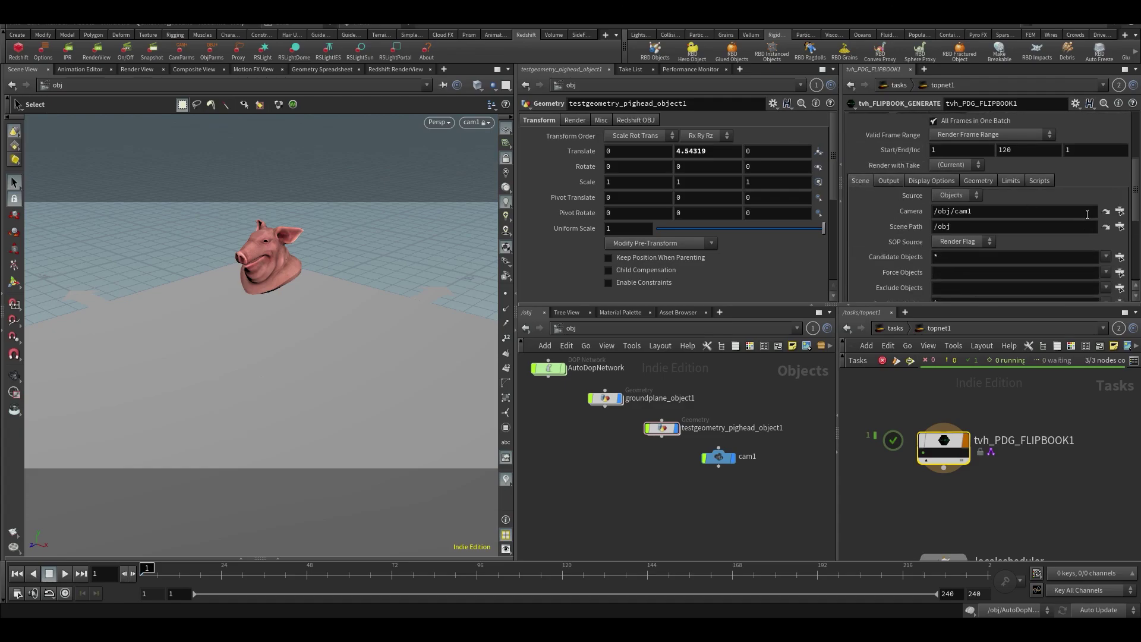
Step: Copy and paste the tvh_PDG_FLIPBOOK1 node, then delete the pasted copy
scroll(987, 517, "down", 1)
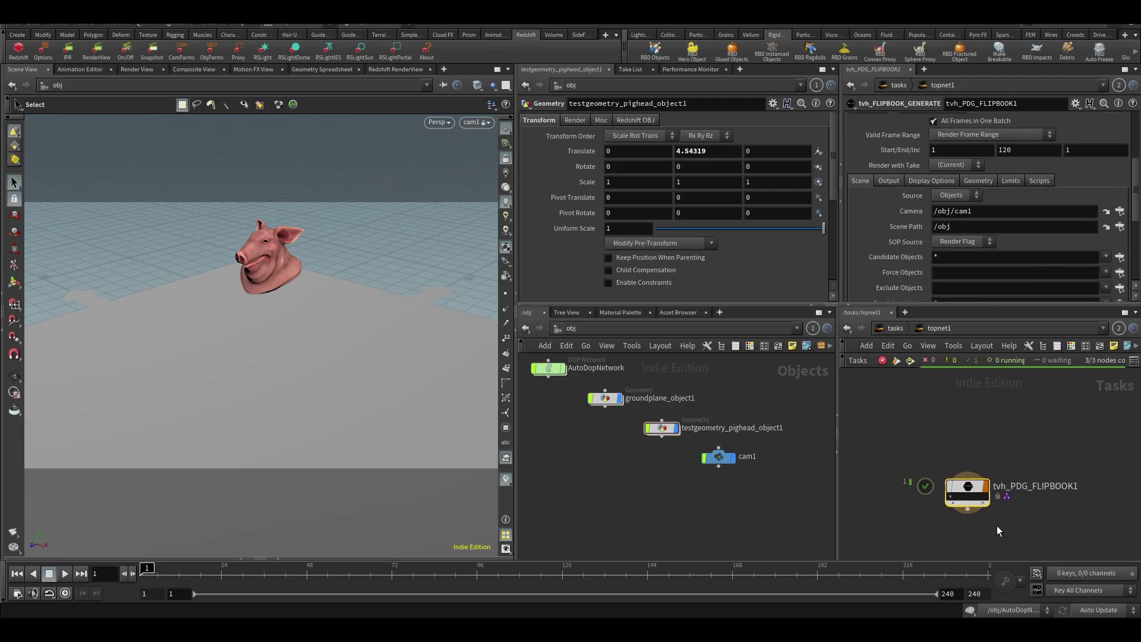
left_click_drag(916, 431, 1002, 522)
middle_click_drag(1002, 523, 961, 493)
key("ctrl+c")
key("ctrl+v")
left_click_drag(973, 476, 1037, 456)
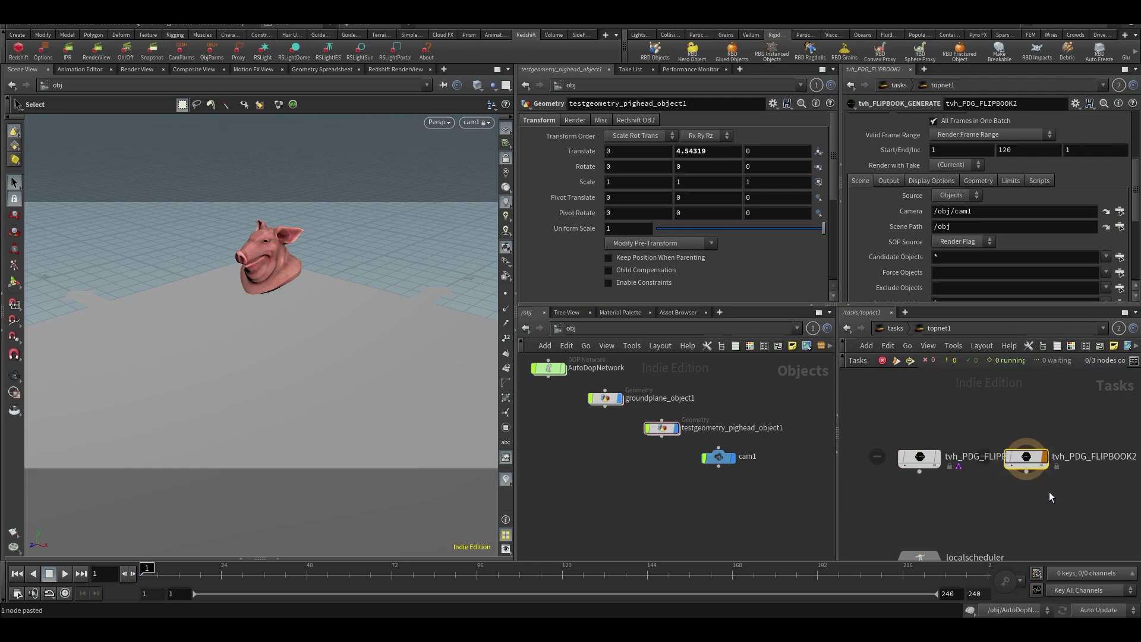
key("Delete")
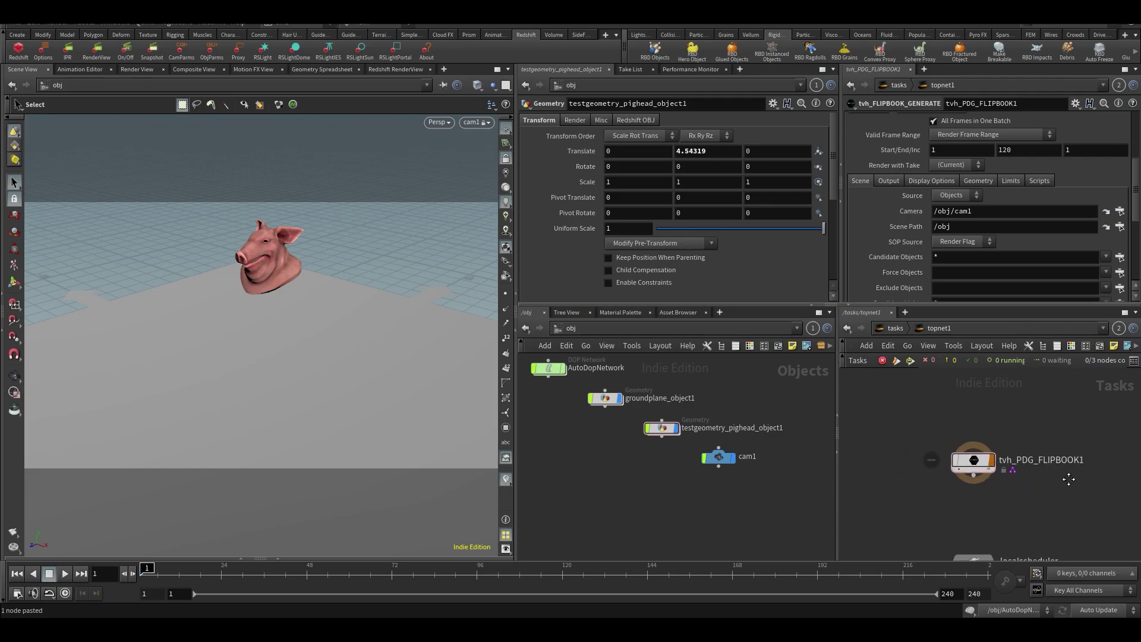
Step: Rename topnet1 to FLIP_EXPORT, dive back inside, and save the scene
left_click(894, 328)
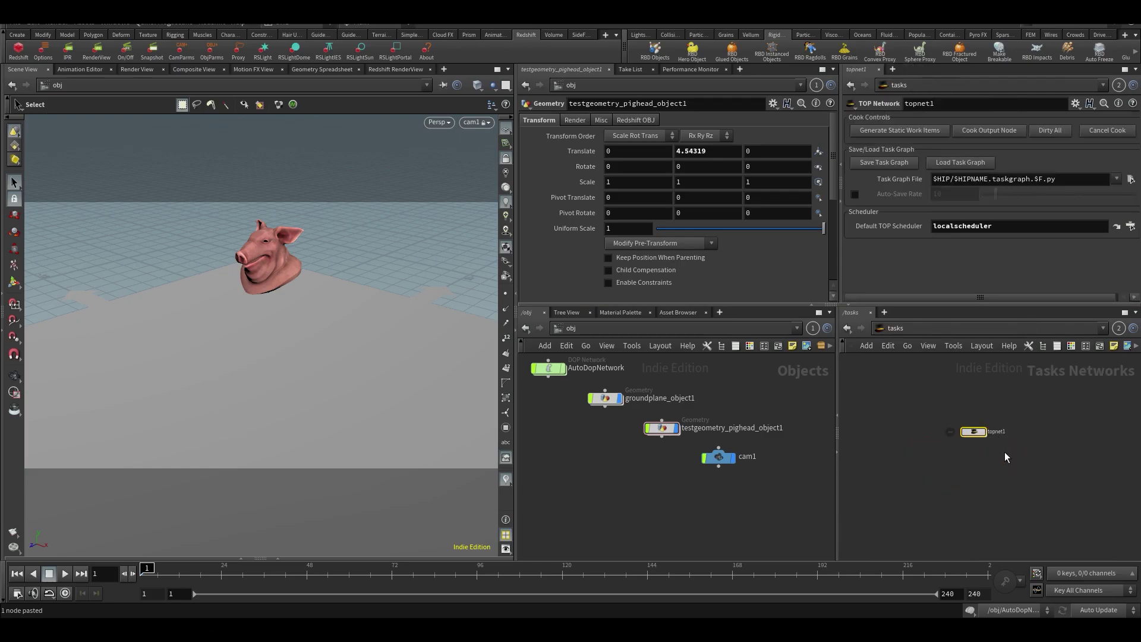
left_click(997, 432)
double_click(996, 432)
type("FLIP_EXPORT")
key("Return")
double_click(963, 432)
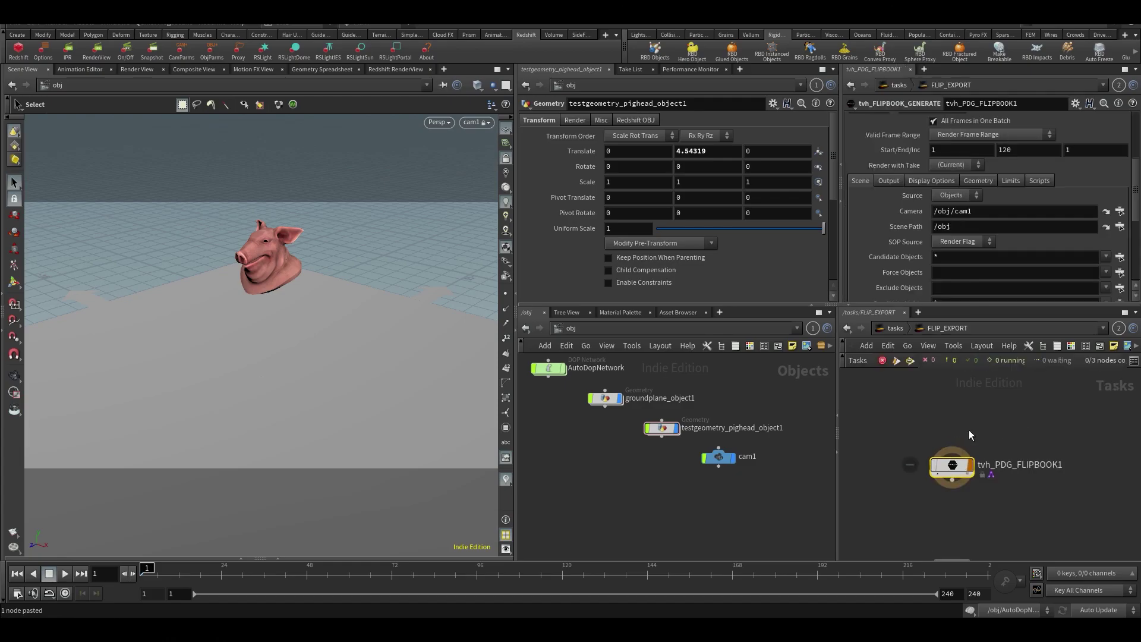
key("ctrl+s")
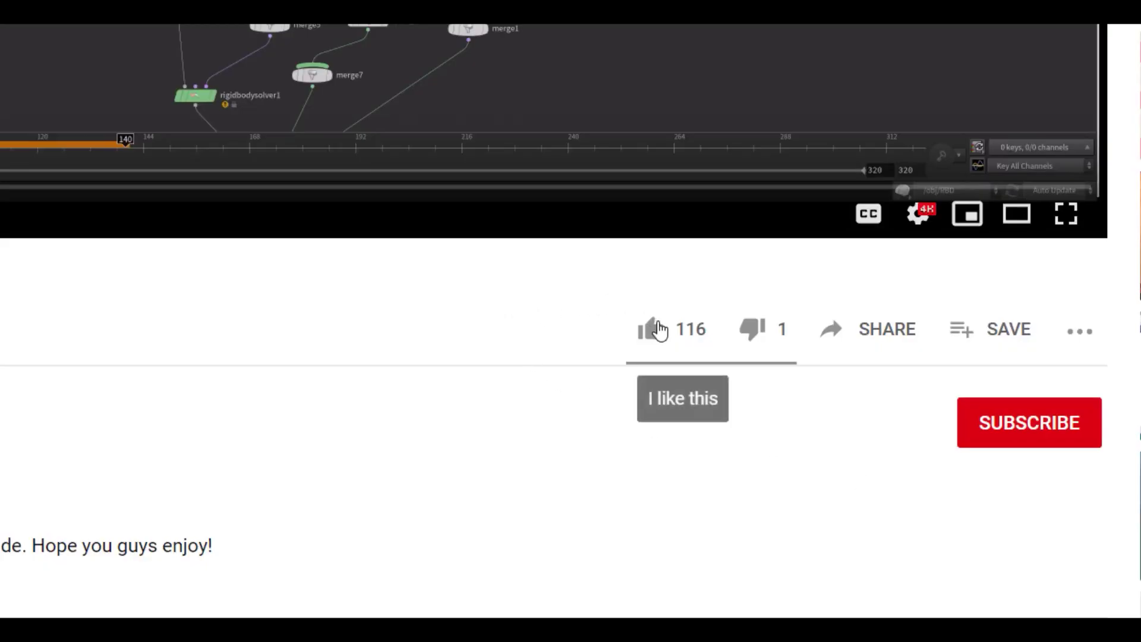
Step: Like the video, subscribe to the channel, and set its notifications to All
left_click(658, 330)
left_click(1012, 434)
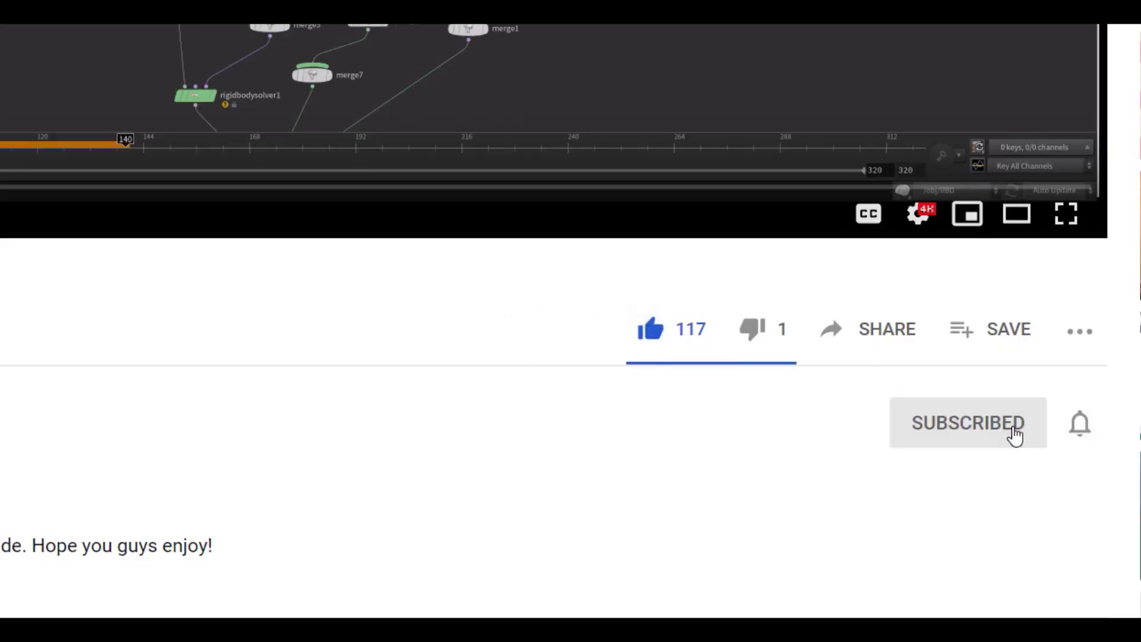
left_click(1080, 434)
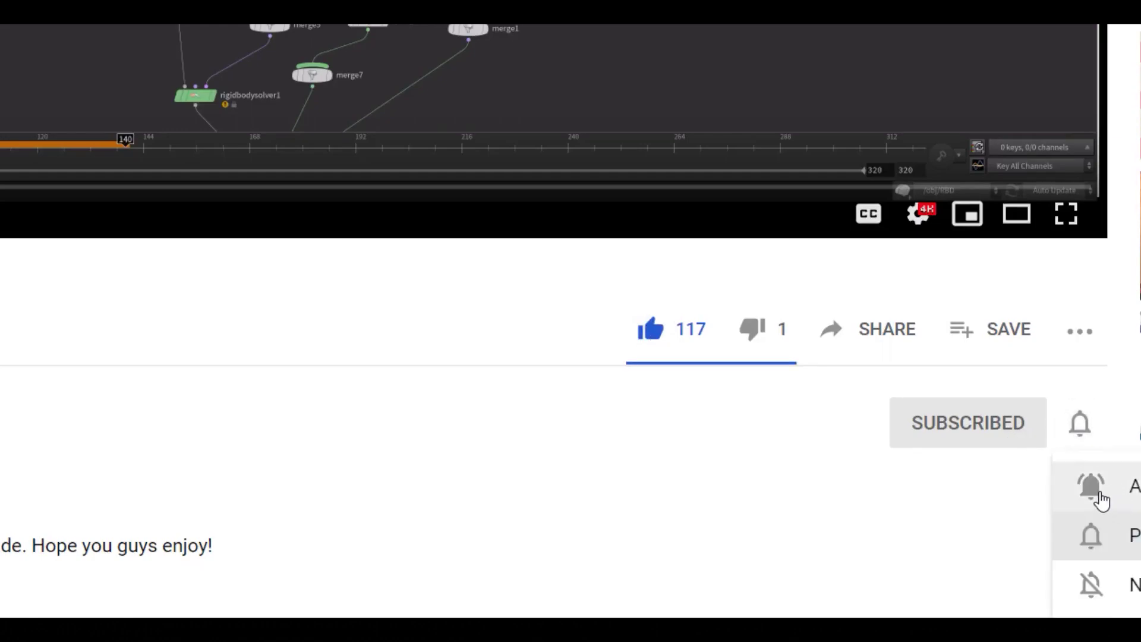
left_click(1100, 497)
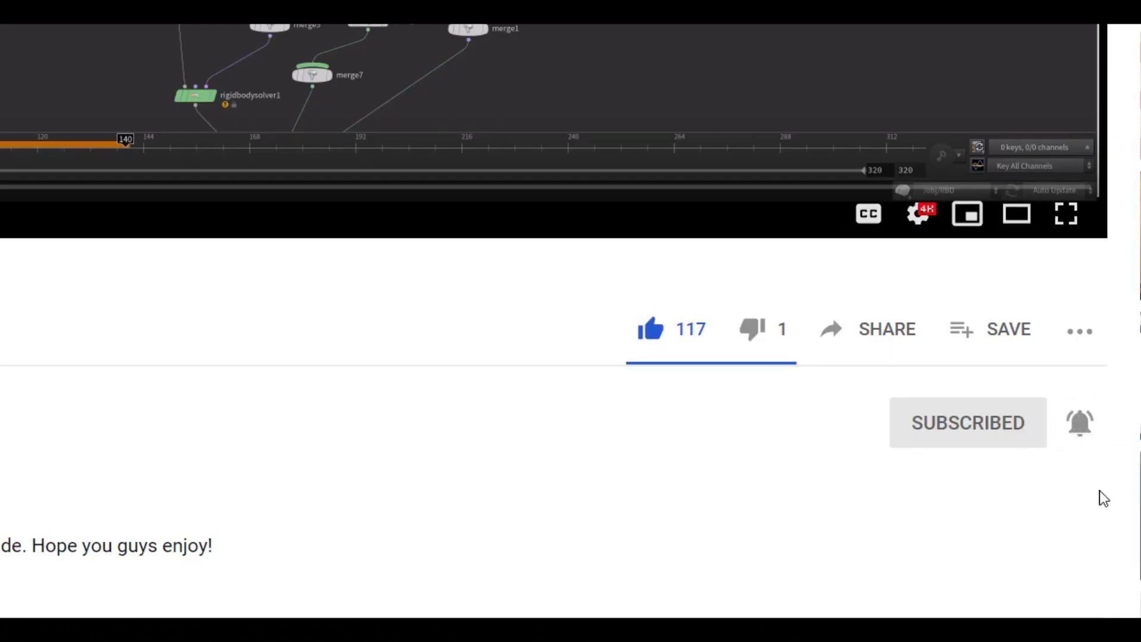